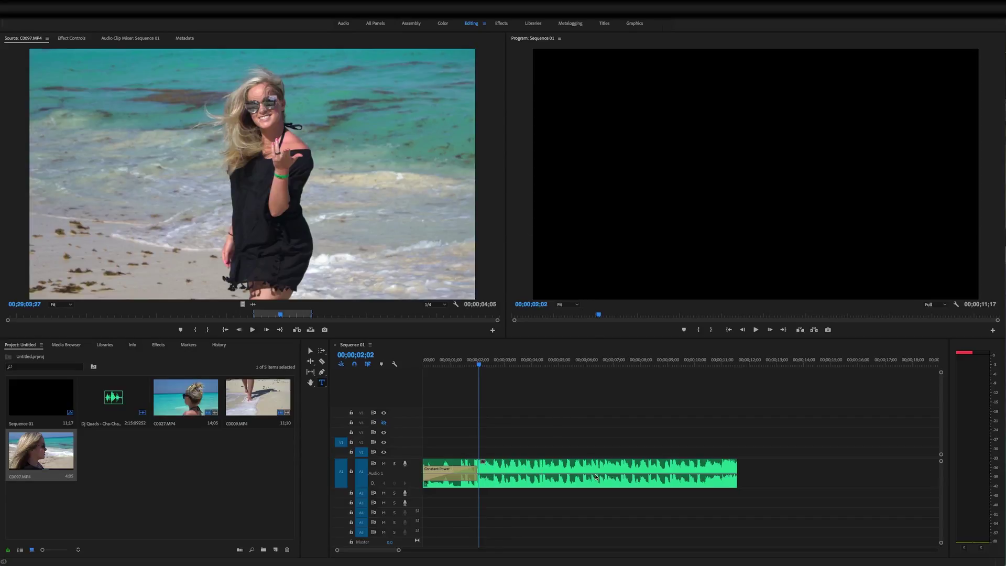
- Place the video of C0027.MP4 on V1 at 00;00;02;02 and trim its end to match the music
{"action": "left_click", "coordinate": [399, 551]}
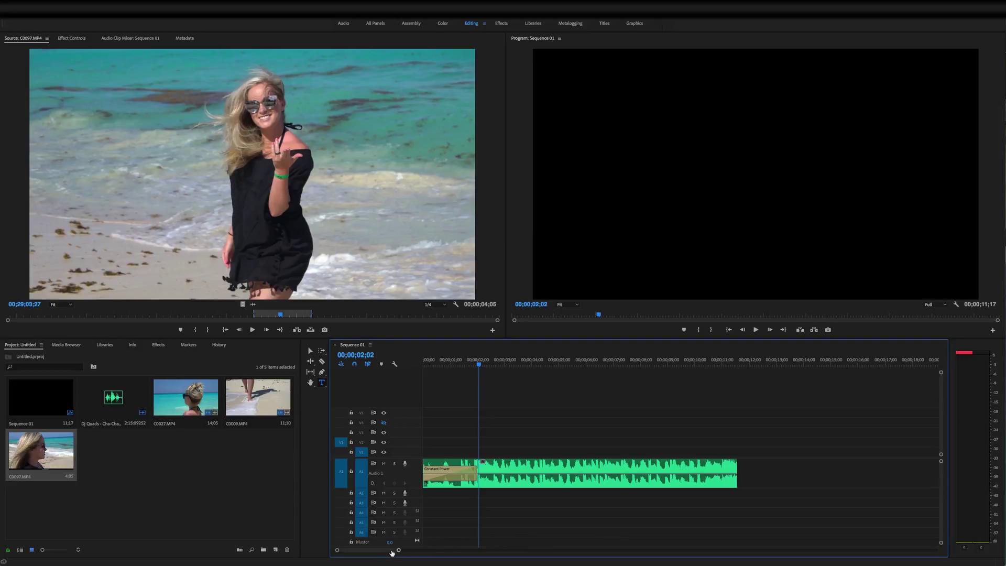
{"action": "left_click", "coordinate": [183, 416]}
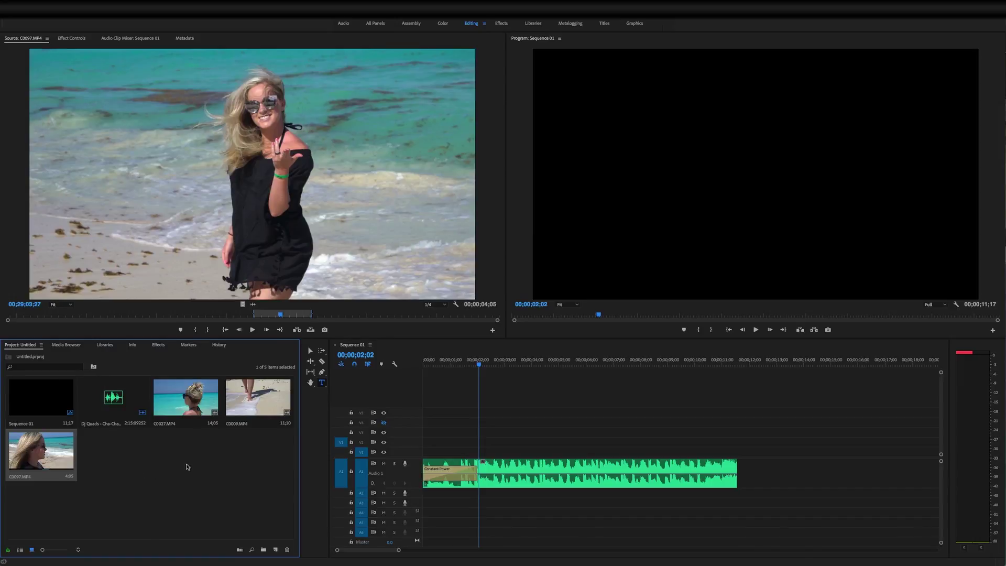
{"action": "left_click", "coordinate": [181, 402]}
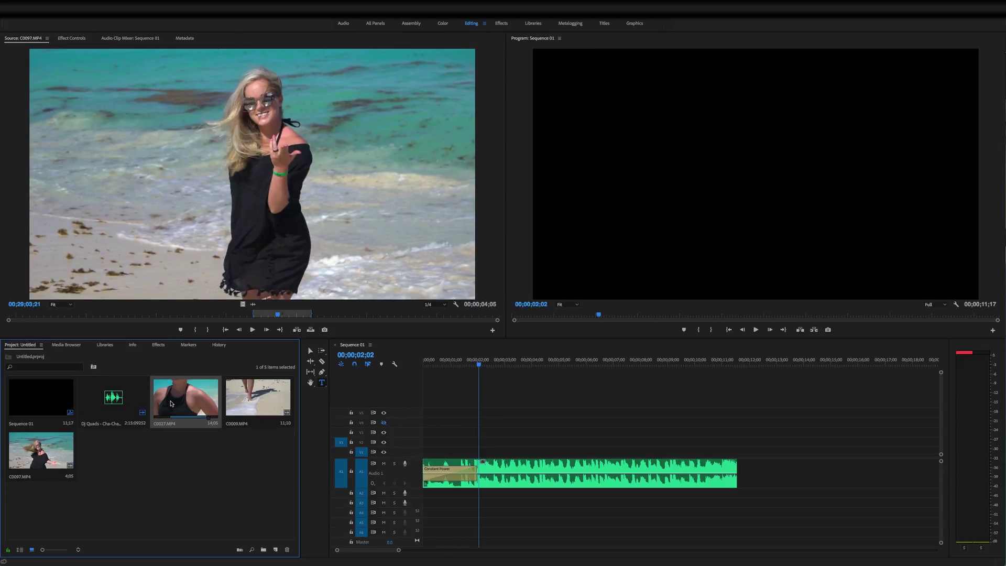
{"action": "double_click", "coordinate": [219, 392]}
{"action": "left_click_drag", "start_coordinate": [243, 304], "coordinate": [481, 454]}
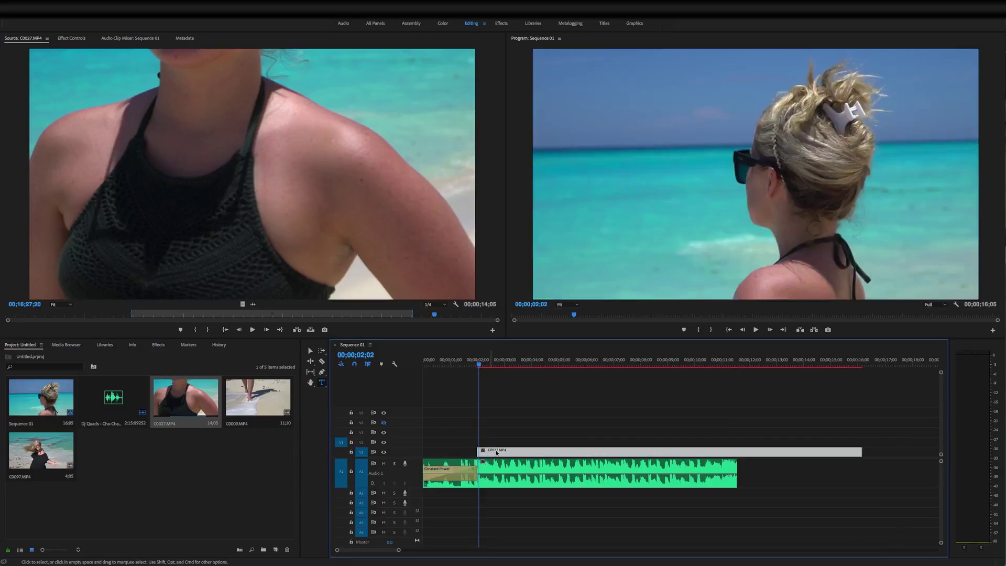
{"action": "left_click_drag", "start_coordinate": [863, 452], "coordinate": [737, 452]}
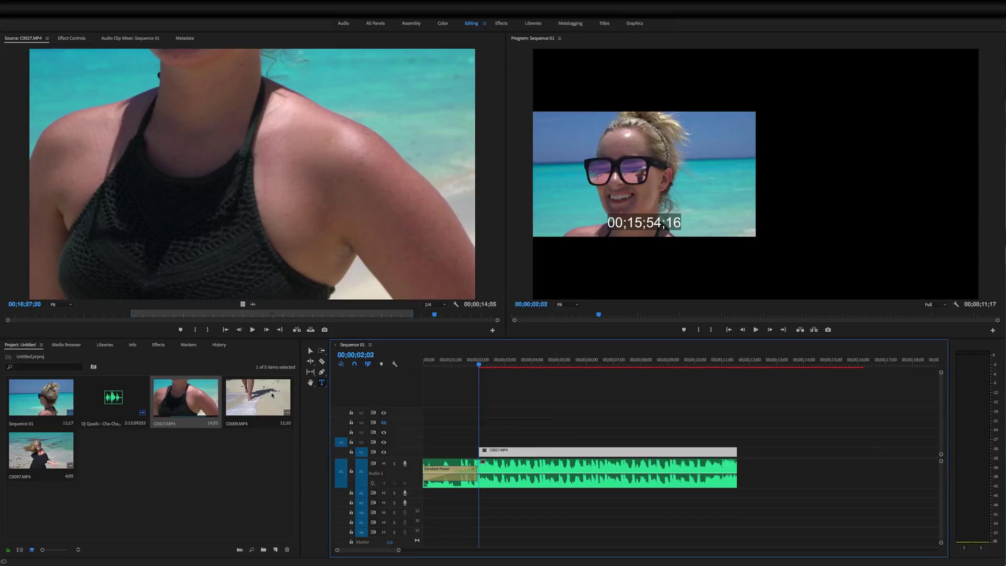
- Place the video of C0009.MP4 on V2 directly above C0027.MP4, covering the same span
{"action": "double_click", "coordinate": [253, 402]}
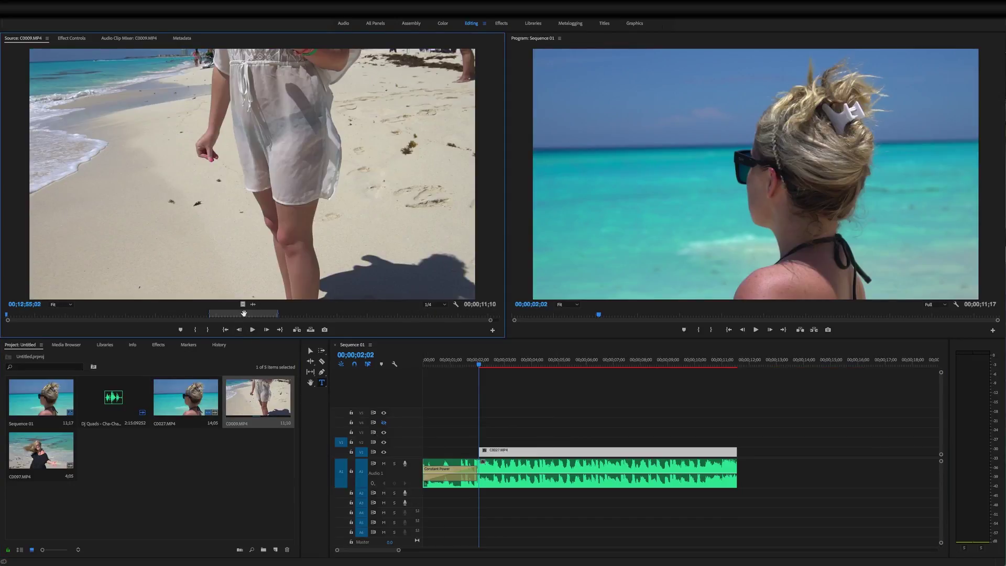
{"action": "left_click", "coordinate": [243, 314]}
{"action": "left_click_drag", "start_coordinate": [243, 306], "coordinate": [736, 442]}
- Add the video of C0097.MP4 on V3 and extend both its ends to match the clips below
{"action": "left_click", "coordinate": [47, 455]}
{"action": "double_click", "coordinate": [47, 455]}
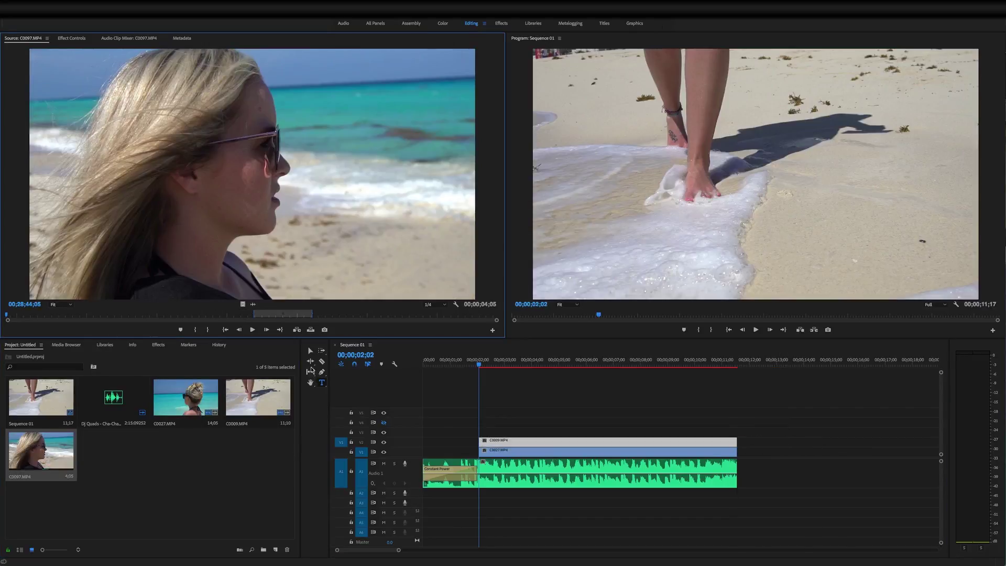
{"action": "left_click", "coordinate": [284, 314]}
{"action": "left_click_drag", "start_coordinate": [244, 305], "coordinate": [549, 431]}
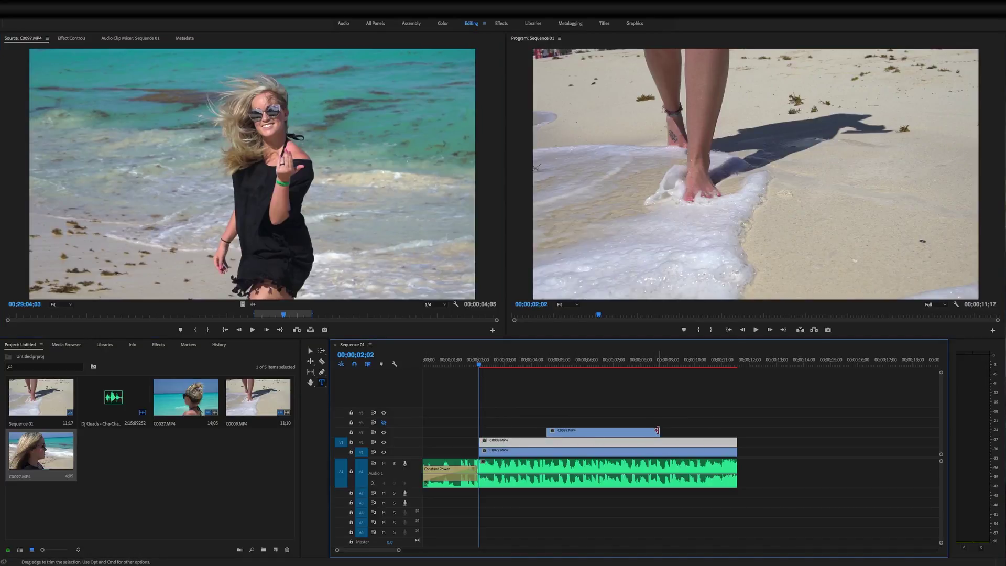
{"action": "left_click_drag", "start_coordinate": [650, 432], "coordinate": [726, 436]}
{"action": "left_click_drag", "start_coordinate": [629, 432], "coordinate": [480, 431]}
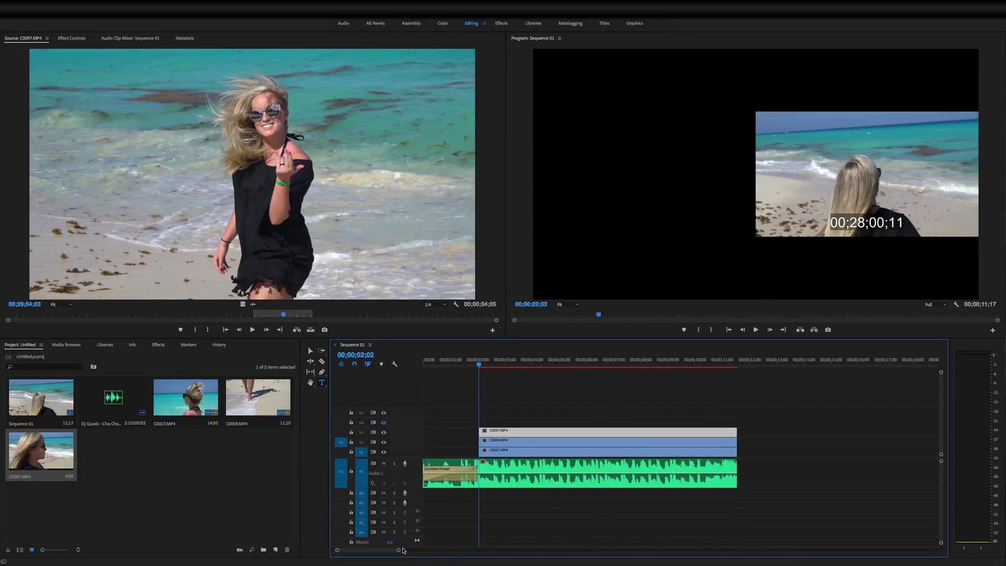
- Add a text graphic reading "SAM" over the footage at 00;00;02;02 with the Type tool
{"action": "left_click_drag", "start_coordinate": [398, 549], "coordinate": [391, 550]}
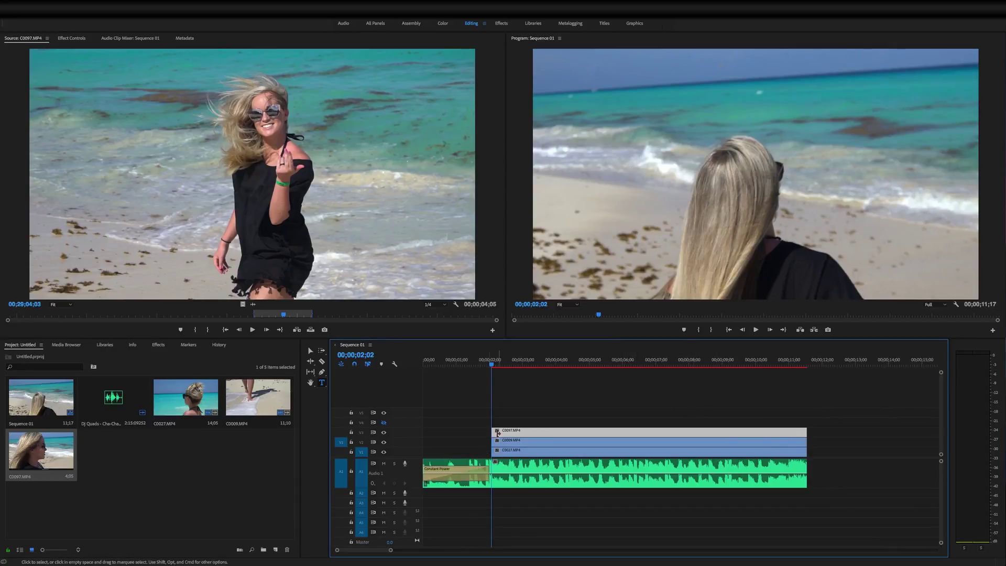
{"action": "left_click_drag", "start_coordinate": [391, 550], "coordinate": [387, 550]}
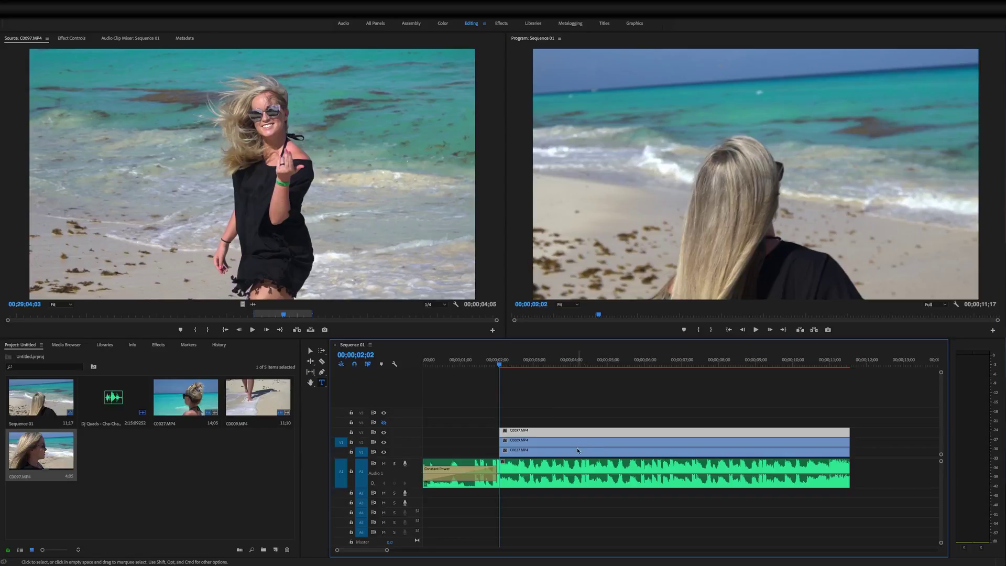
{"action": "left_click", "coordinate": [322, 383]}
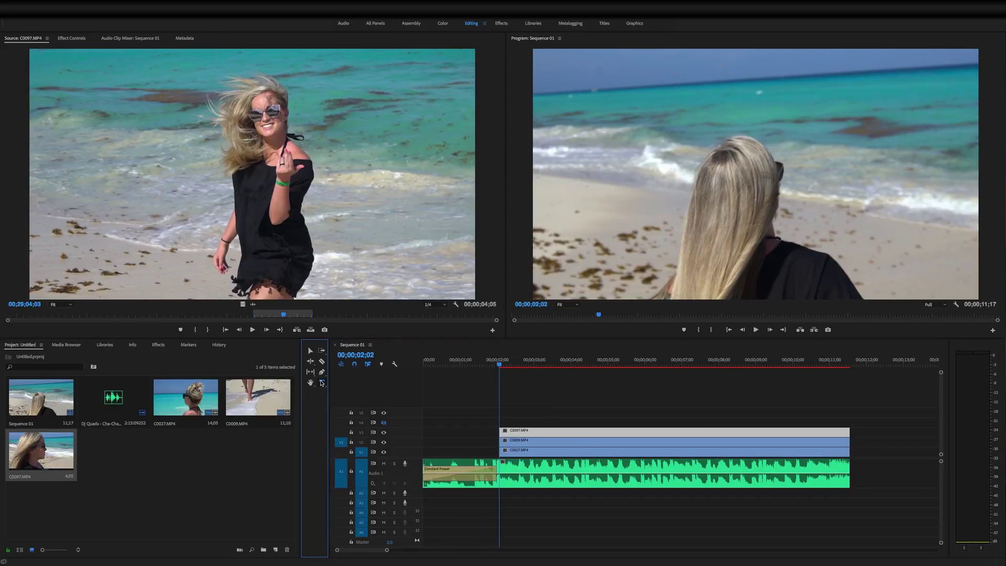
{"action": "left_click", "coordinate": [694, 178]}
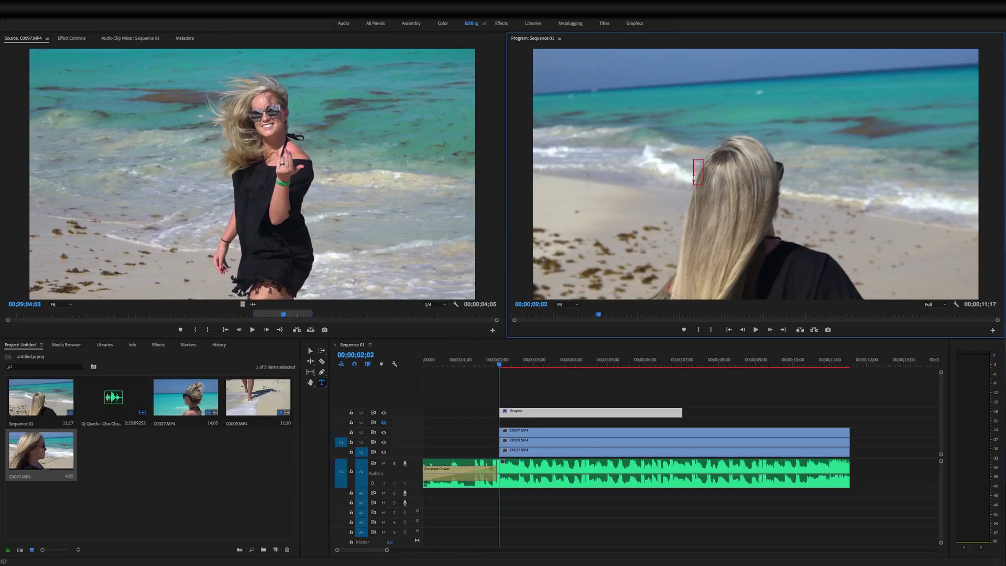
{"action": "type", "text": "SAM"}
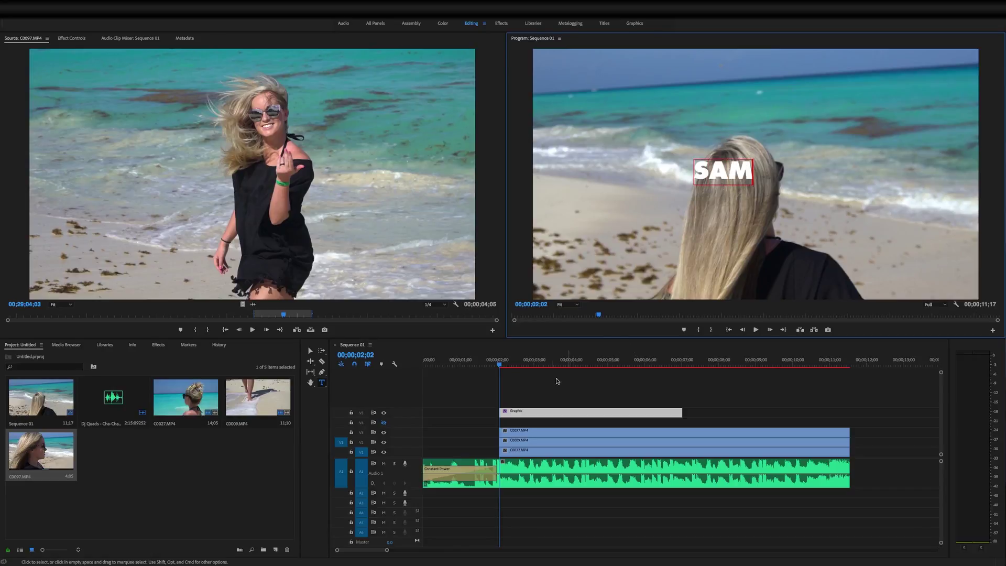
- Show Essential Graphics and bring up the editing properties of the SAM text
{"action": "left_click", "coordinate": [72, 39]}
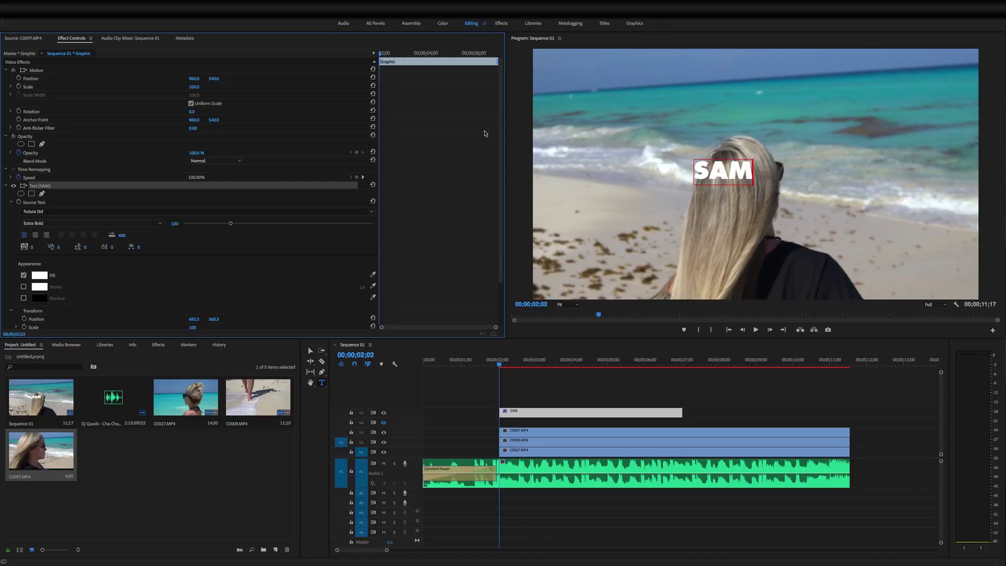
{"action": "left_click", "coordinate": [220, 10]}
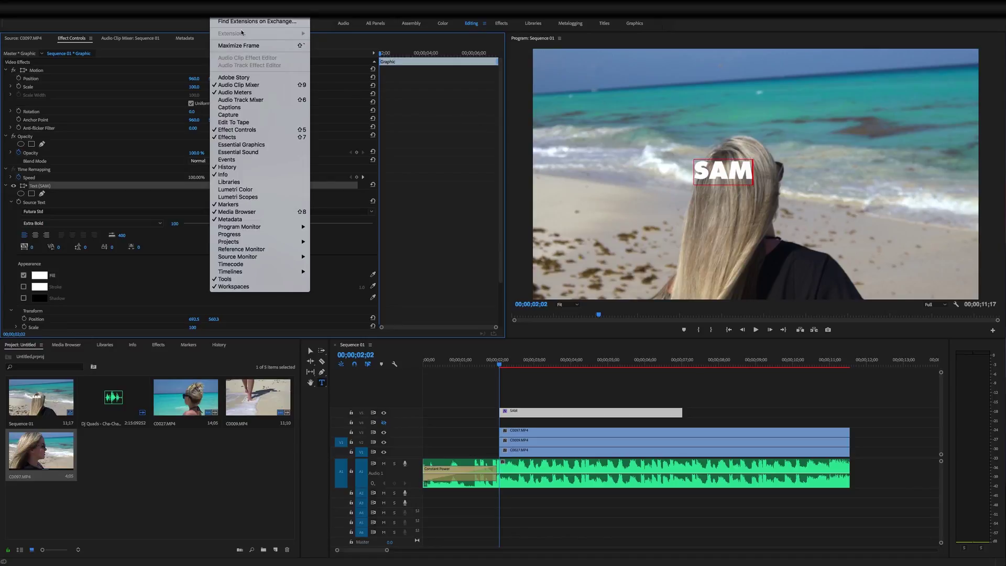
{"action": "left_click", "coordinate": [239, 145]}
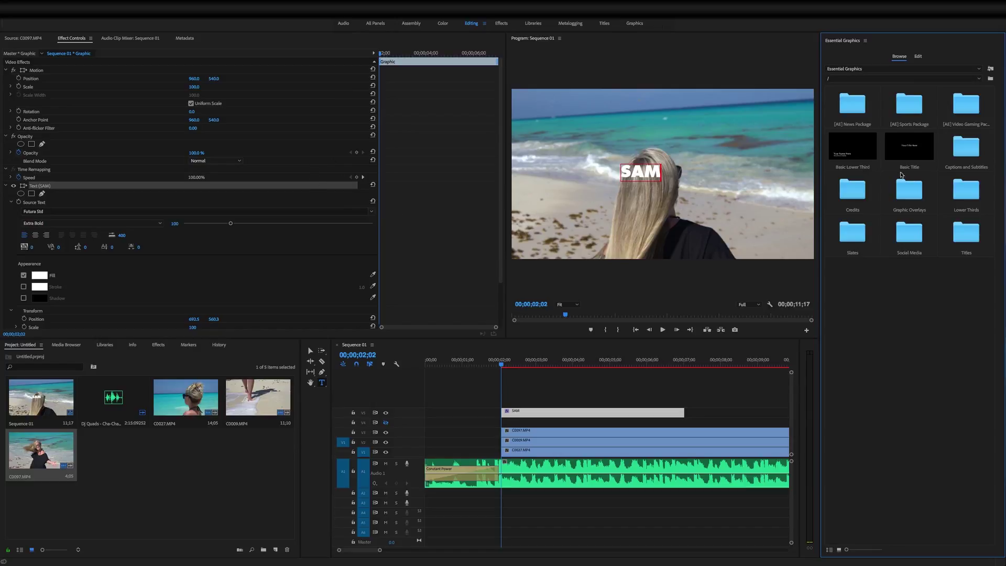
{"action": "left_click", "coordinate": [919, 56]}
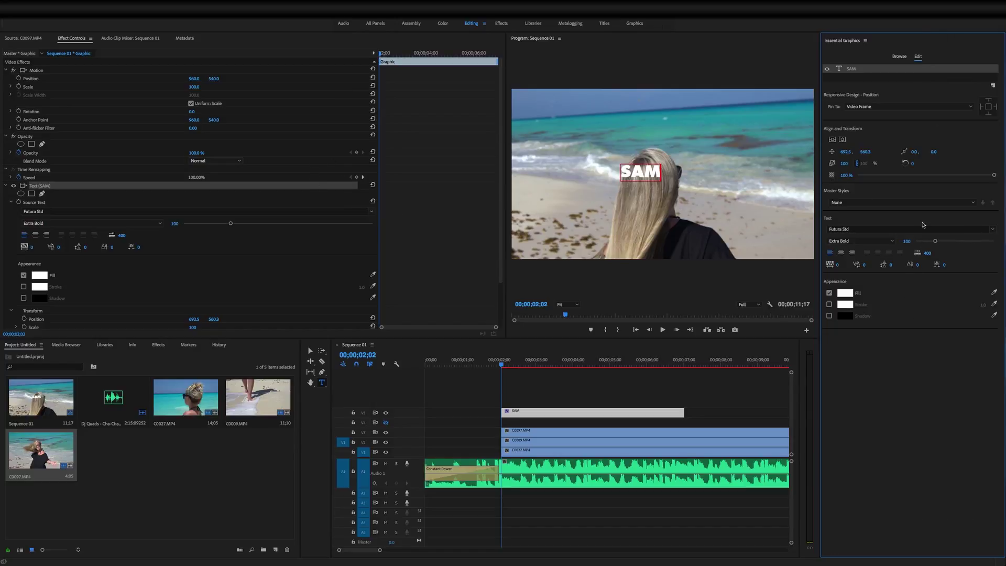
{"action": "left_click", "coordinate": [900, 57]}
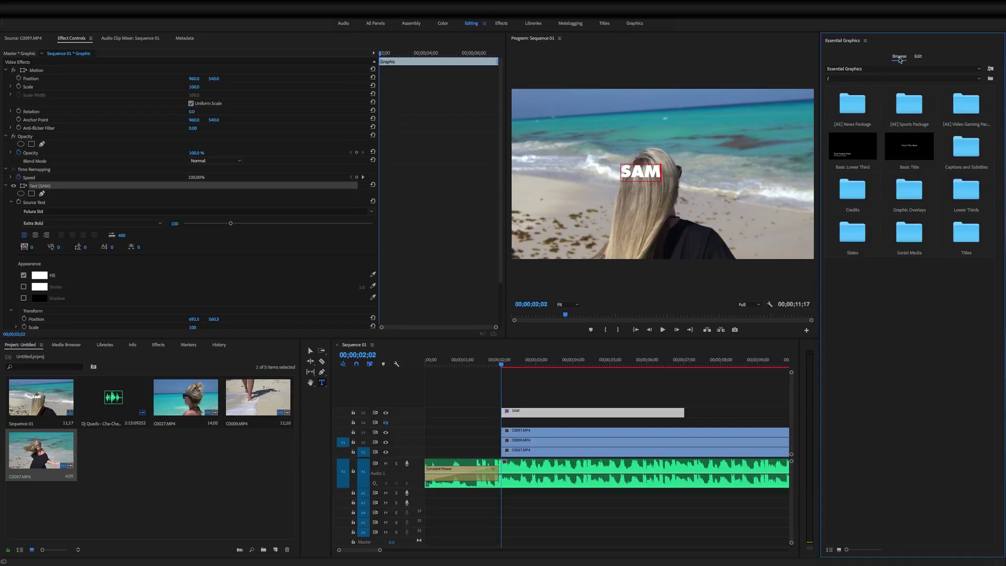
{"action": "left_click", "coordinate": [918, 57]}
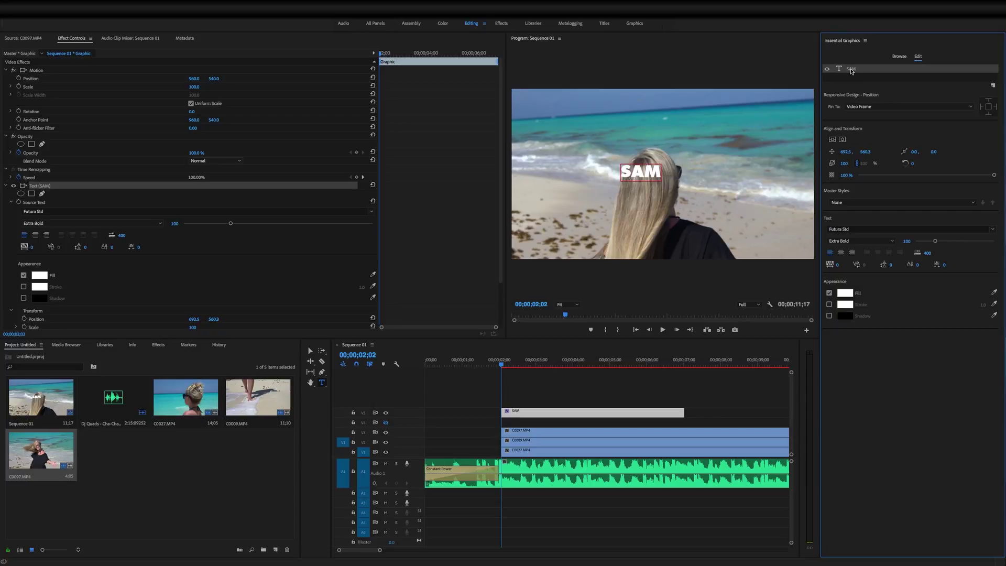
- Scale the SAM text to 686, centre it horizontally in the frame and set its vertical position to 814.8
{"action": "left_click", "coordinate": [844, 163]}
{"action": "type", "text": "143"}
{"action": "key", "text": "Return"}
{"action": "left_click_drag", "start_coordinate": [845, 162], "coordinate": [882, 163]}
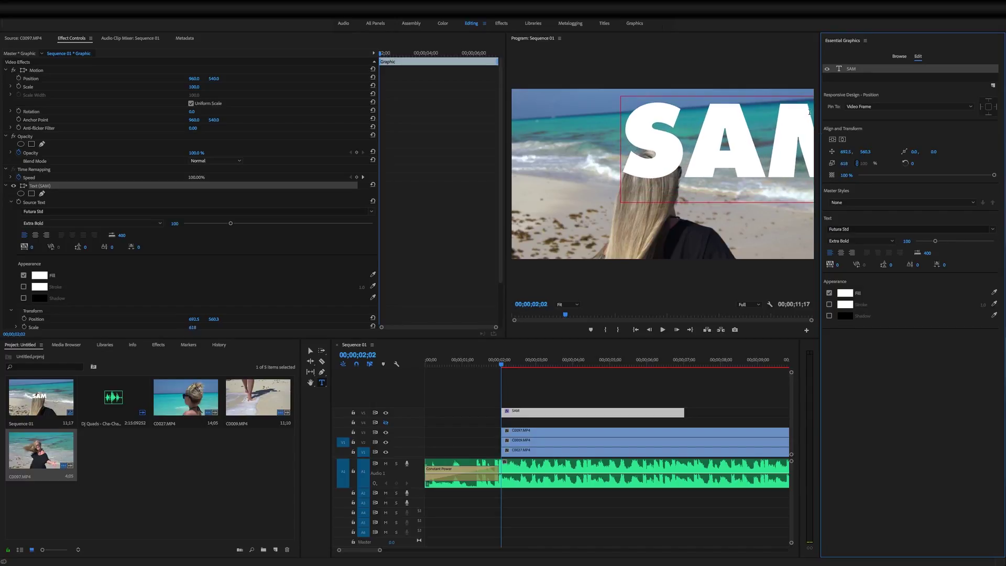
{"action": "left_click", "coordinate": [842, 140]}
{"action": "left_click", "coordinate": [842, 141]}
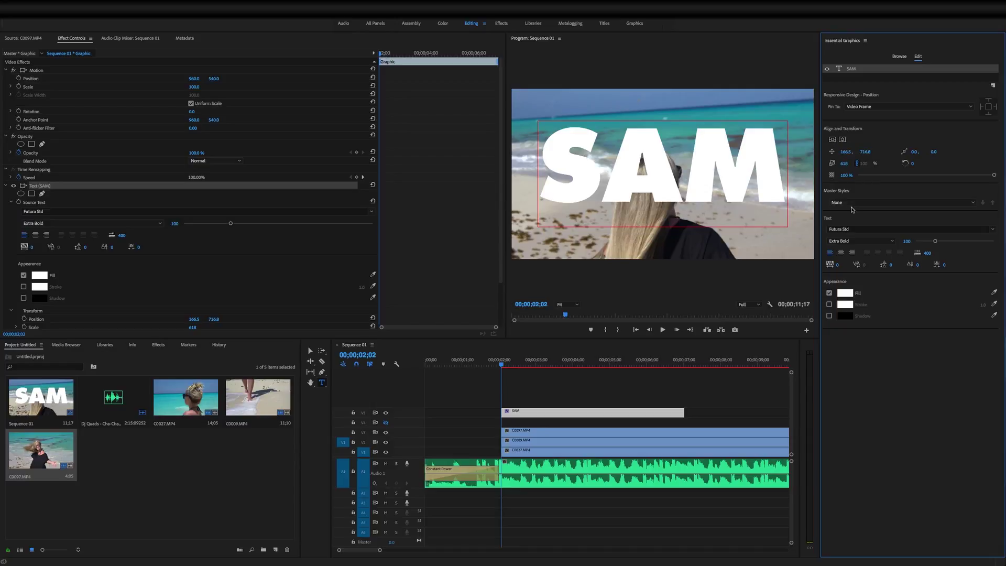
{"action": "left_click_drag", "start_coordinate": [845, 163], "coordinate": [872, 163]}
{"action": "left_click", "coordinate": [832, 139]}
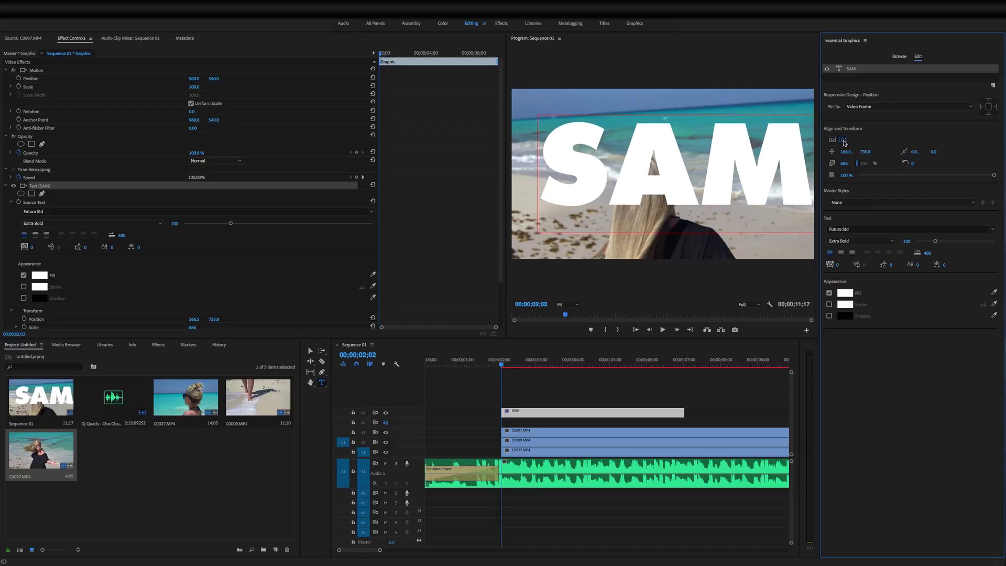
{"action": "left_click", "coordinate": [842, 140]}
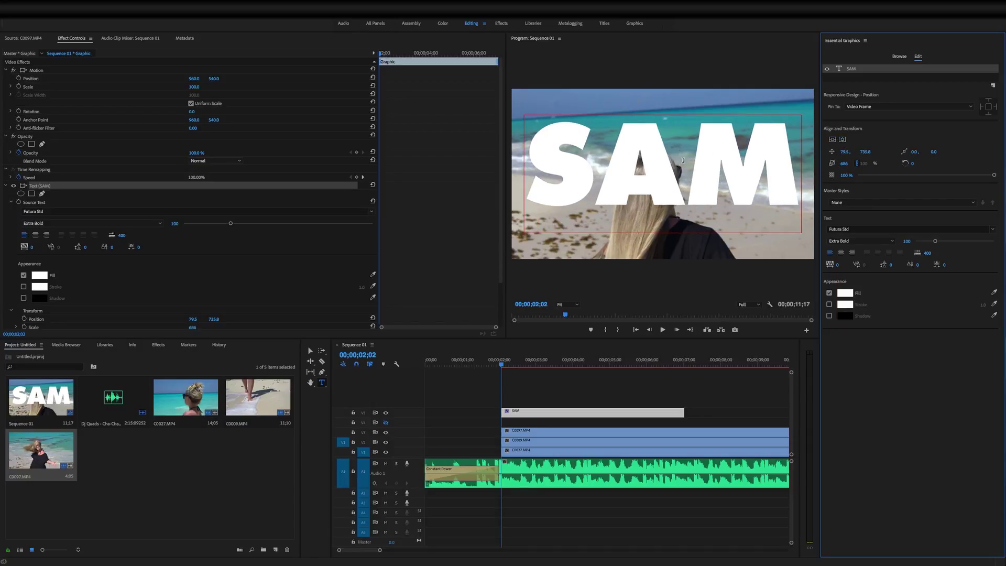
{"action": "left_click_drag", "start_coordinate": [865, 151], "coordinate": [888, 151]}
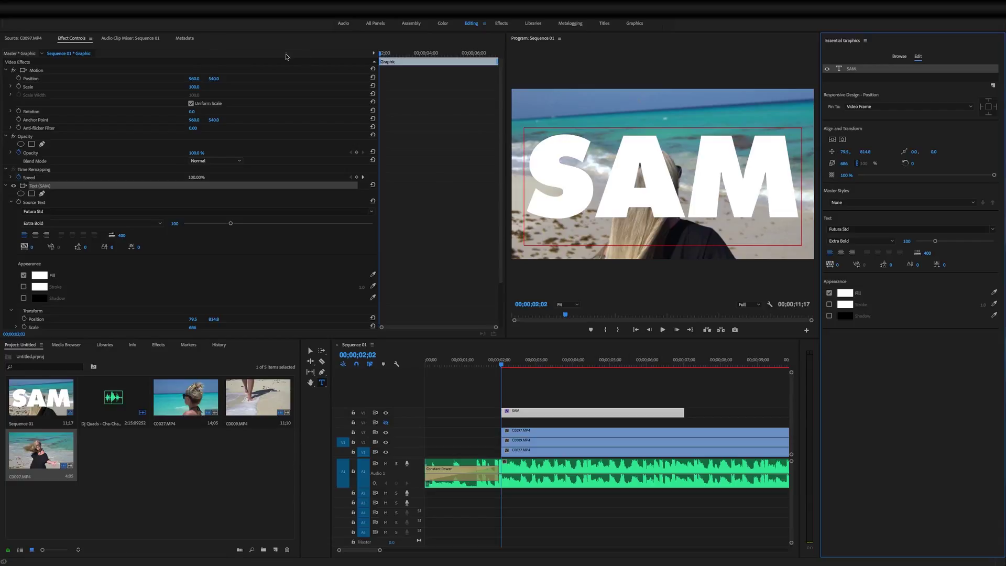
- Add a black rectangle layer to the graphic, scaled to 1550 and centred in the frame, behind the SAM text layer
{"action": "left_click", "coordinate": [189, 8]}
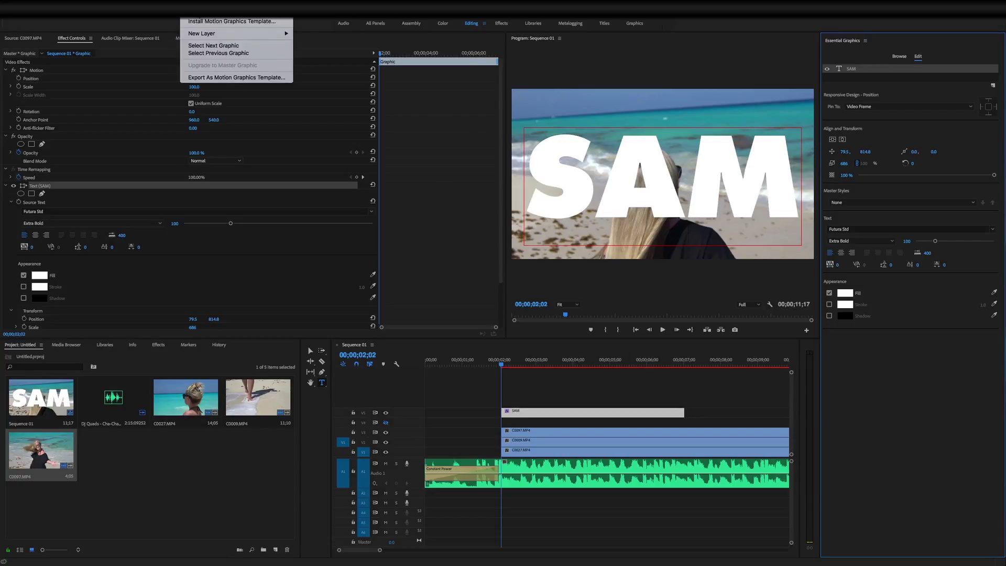
{"action": "mouse_move", "coordinate": [225, 31]}
{"action": "left_click", "coordinate": [310, 54]}
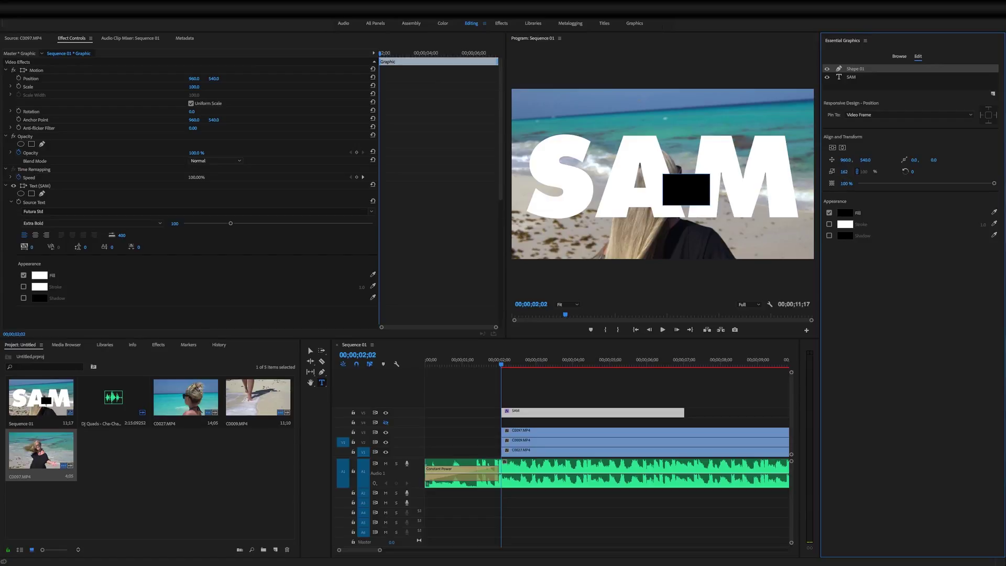
{"action": "left_click_drag", "start_coordinate": [845, 172], "coordinate": [891, 171]}
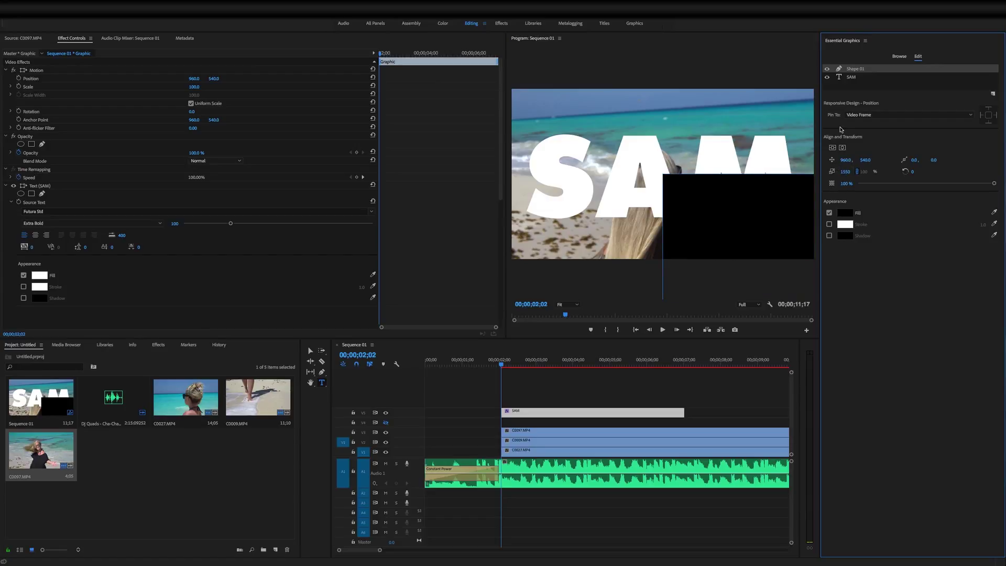
{"action": "left_click", "coordinate": [832, 149]}
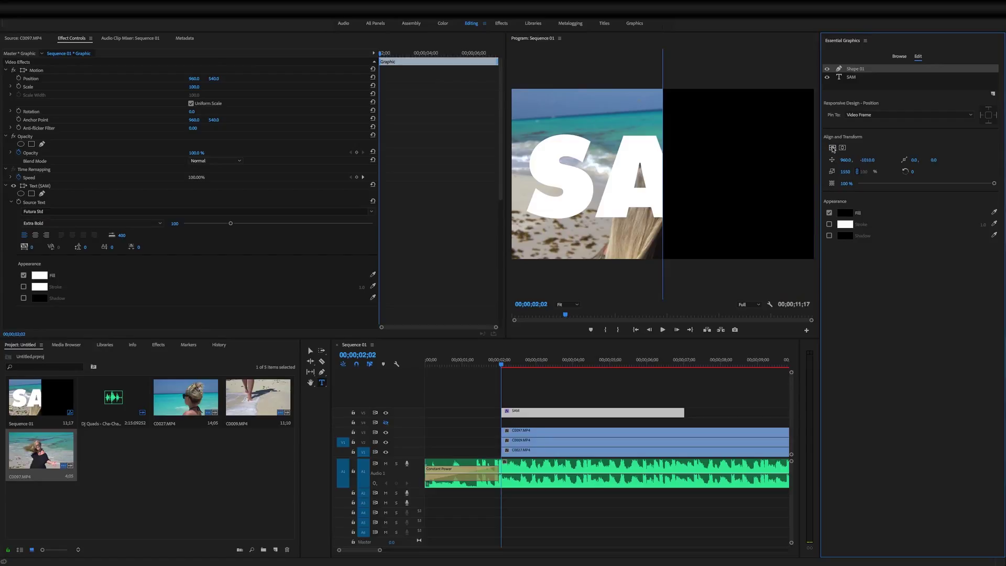
{"action": "left_click", "coordinate": [843, 148]}
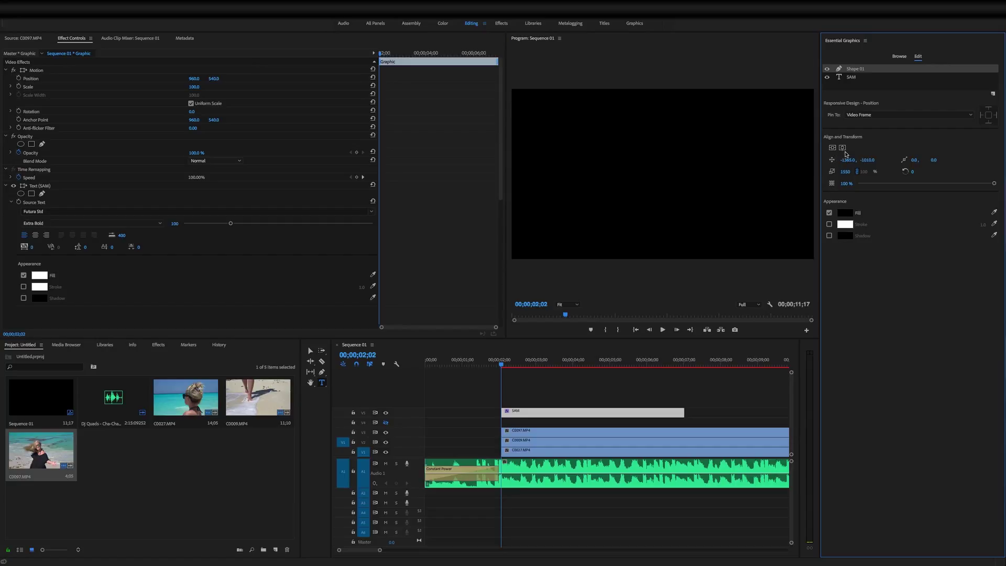
{"action": "left_click", "coordinate": [858, 77]}
{"action": "left_click_drag", "start_coordinate": [859, 78], "coordinate": [862, 66]}
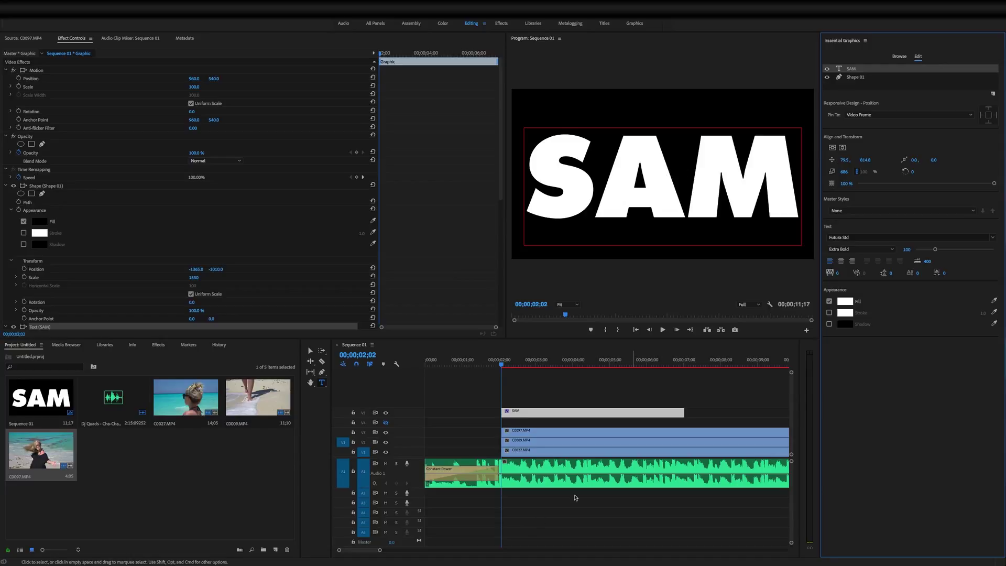
- Move the SAM graphic to V4 directly above C0097.MP4 and extend its end to match the clips below
{"action": "left_click", "coordinate": [441, 539]}
{"action": "key", "text": "minus"}
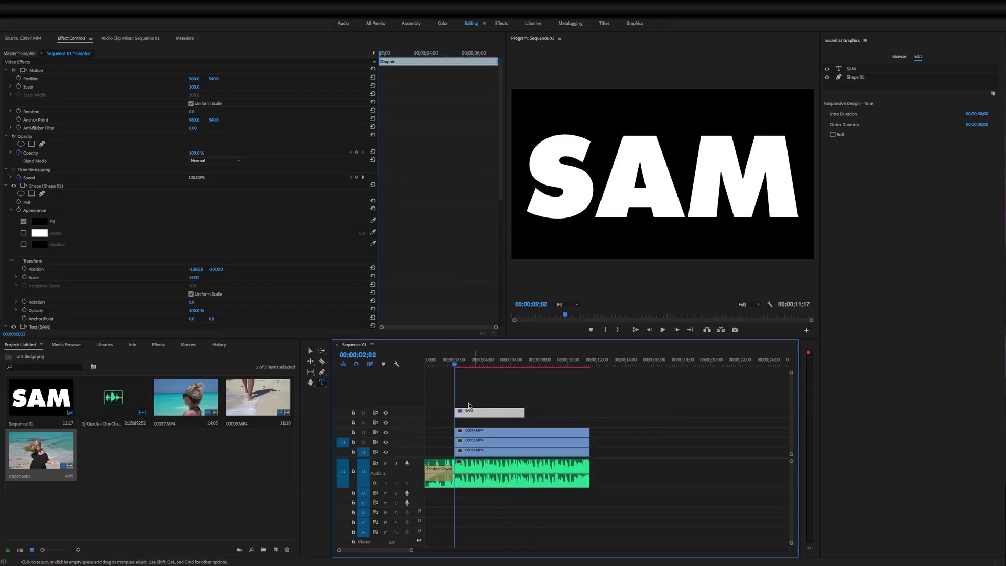
{"action": "left_click_drag", "start_coordinate": [467, 412], "coordinate": [474, 421]}
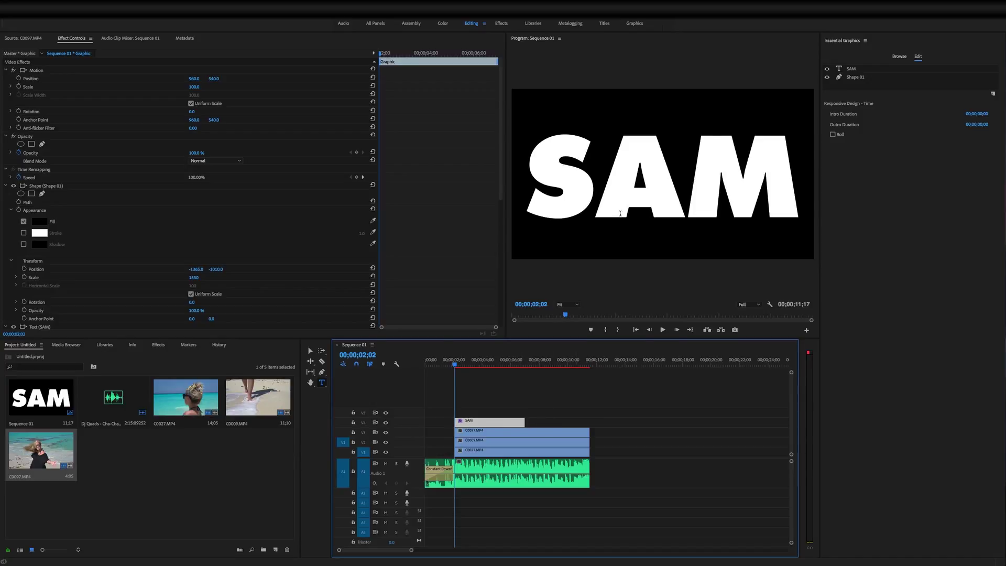
{"action": "left_click_drag", "start_coordinate": [524, 421], "coordinate": [596, 429]}
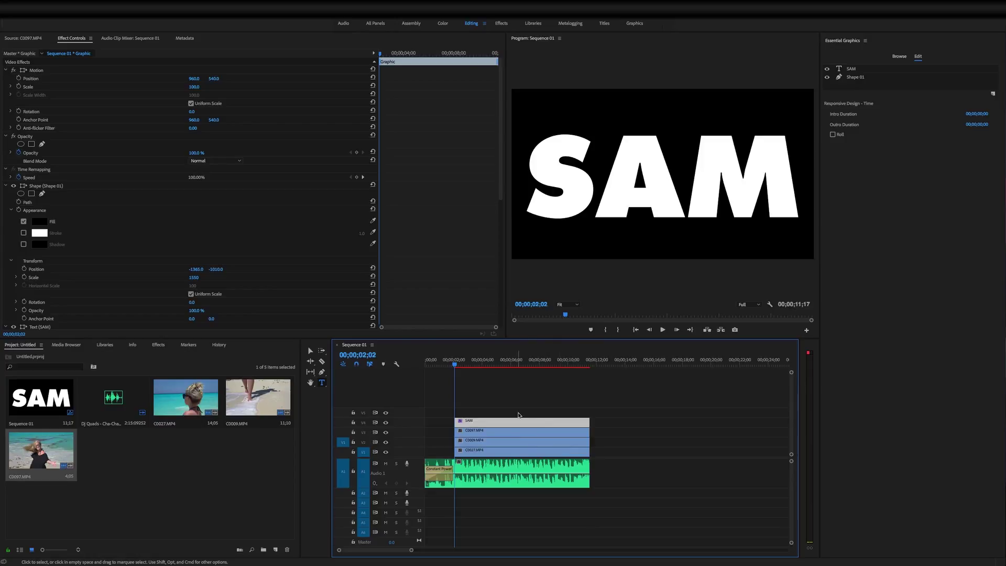
{"action": "left_click_drag", "start_coordinate": [411, 551], "coordinate": [403, 552]}
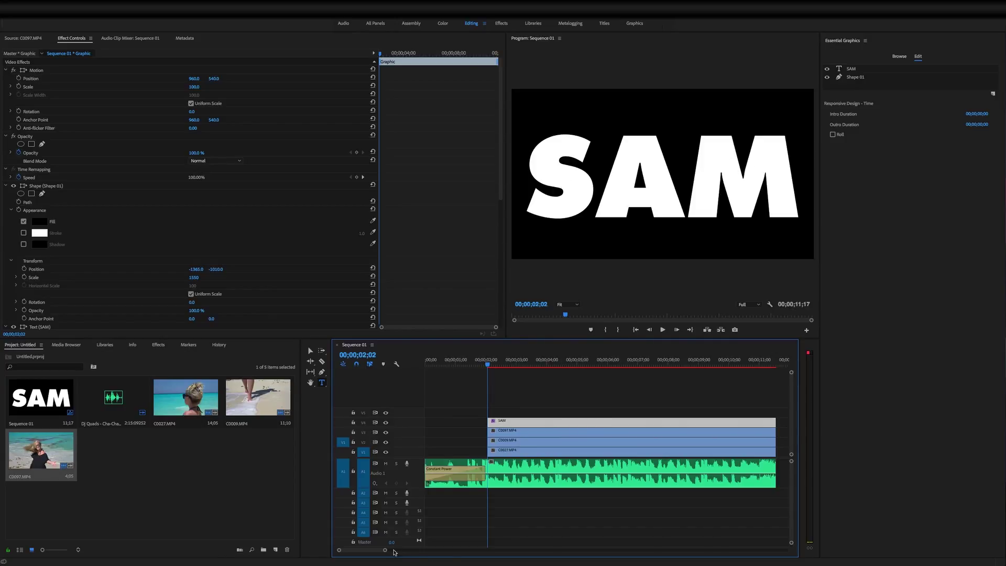
- Set the blend mode of the SAM graphic to Multiply so the clips below show through the letters
{"action": "left_click_drag", "start_coordinate": [384, 550], "coordinate": [390, 550]}
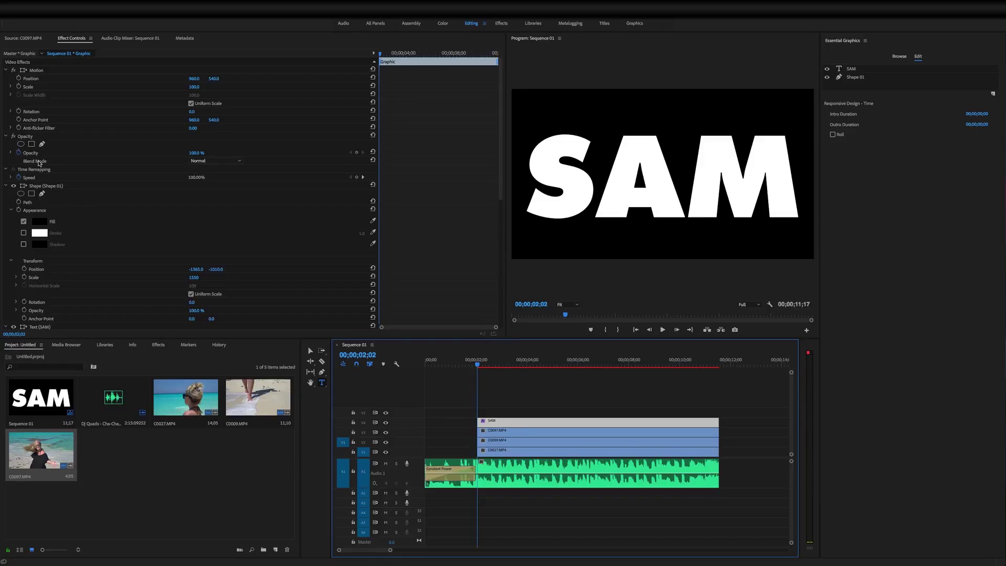
{"action": "left_click", "coordinate": [205, 161]}
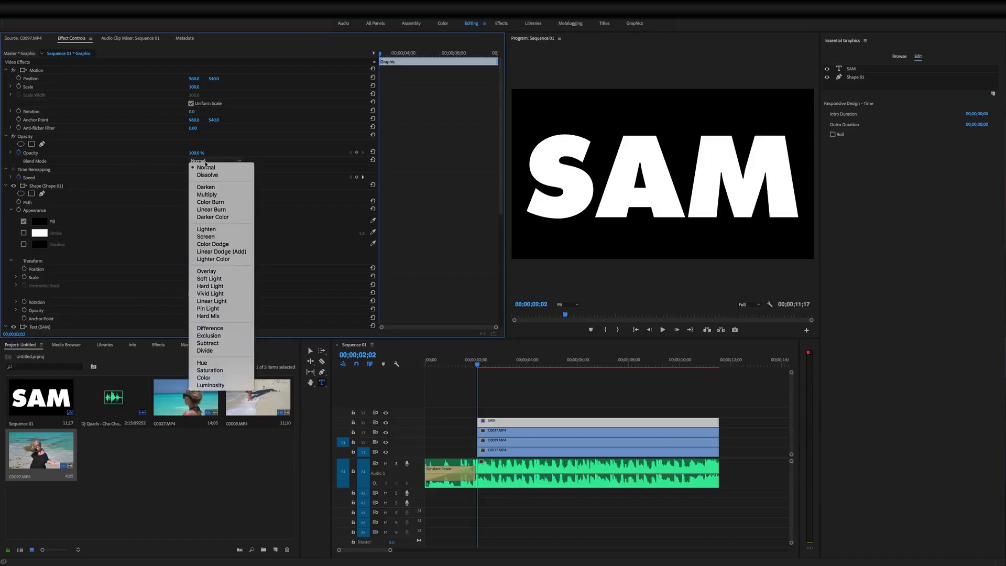
{"action": "left_click", "coordinate": [218, 196]}
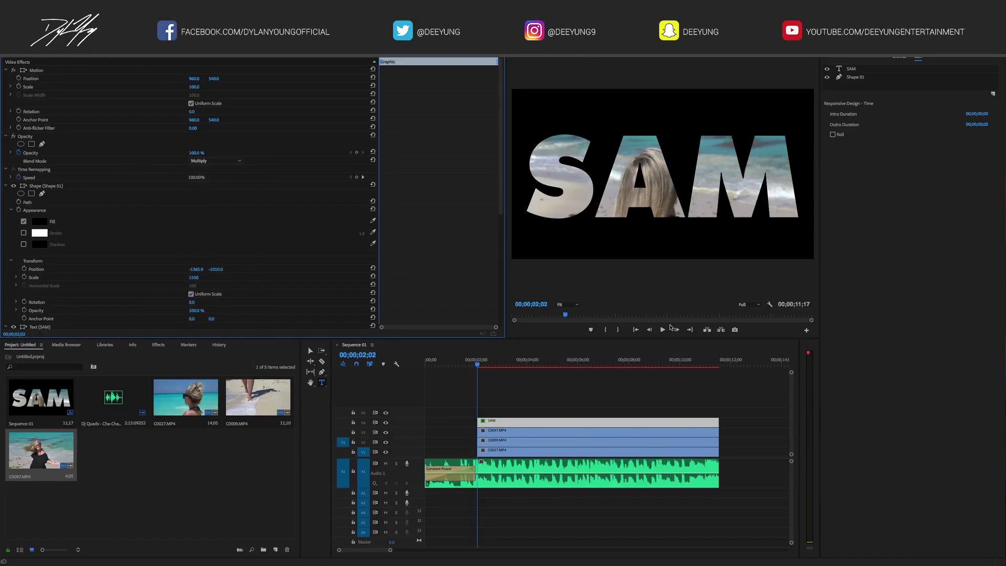
- Scale C0097.MP4 to 56 and set its horizontal position to 1533 so it sits behind the letter M
{"action": "left_click", "coordinate": [502, 434]}
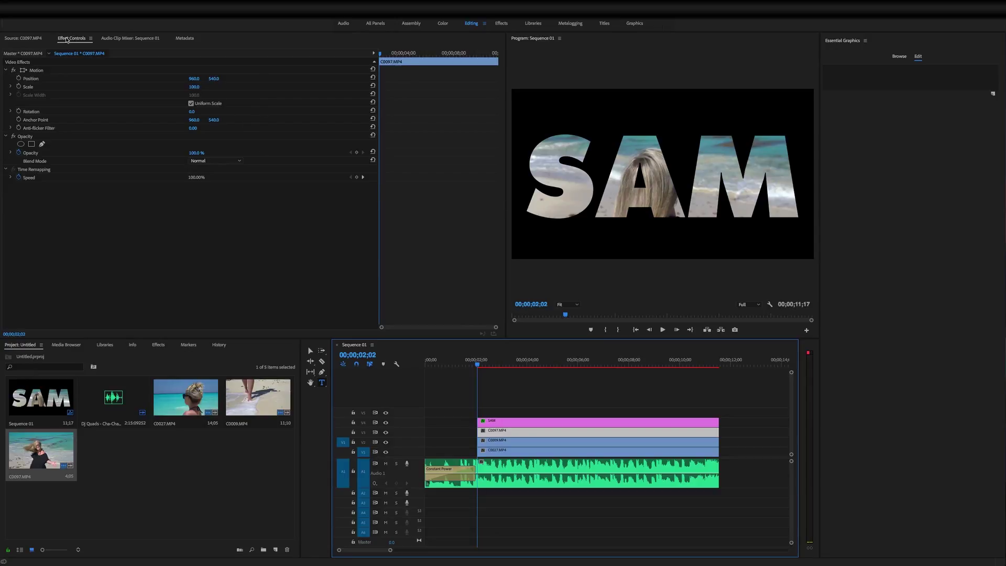
{"action": "mouse_move", "coordinate": [196, 87]}
{"action": "left_mouse_down"}
{"action": "mouse_move", "coordinate": [188, 88]}
{"action": "mouse_move", "coordinate": [196, 87]}
{"action": "left_mouse_up"}
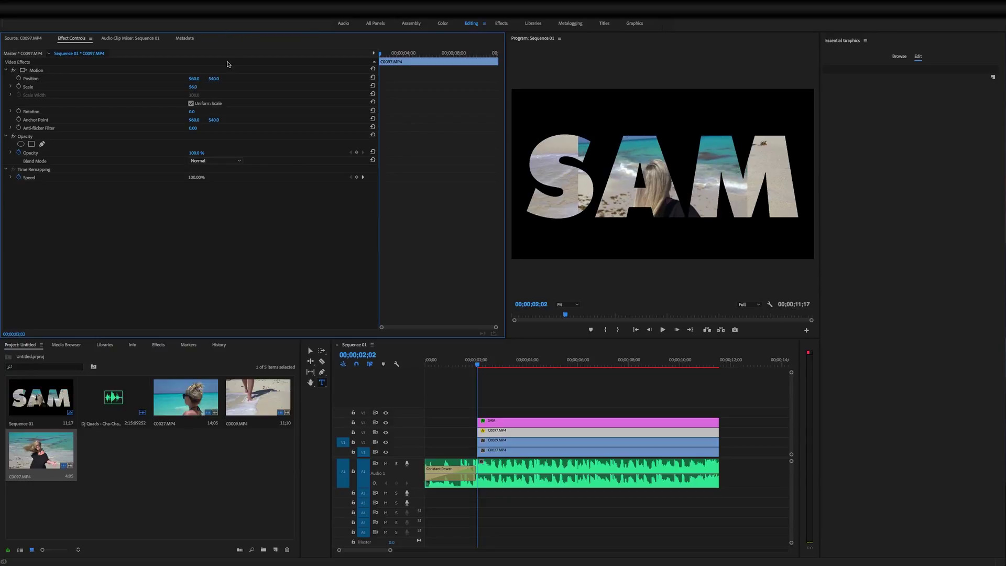
{"action": "left_click_drag", "start_coordinate": [194, 79], "coordinate": [484, 79]}
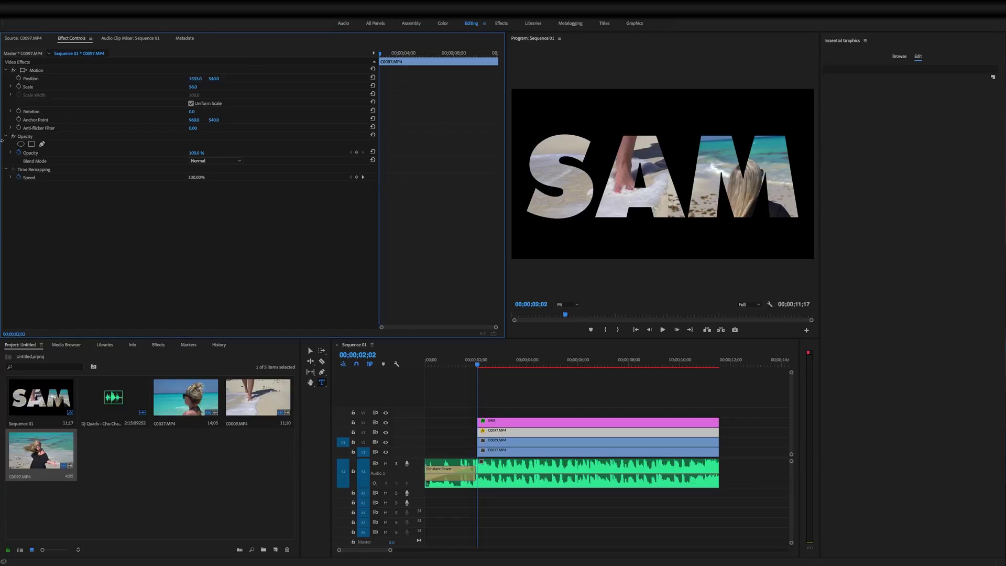
- Draw a closed freehand opacity mask on C0097.MP4 around the letter M
{"action": "left_click", "coordinate": [42, 145]}
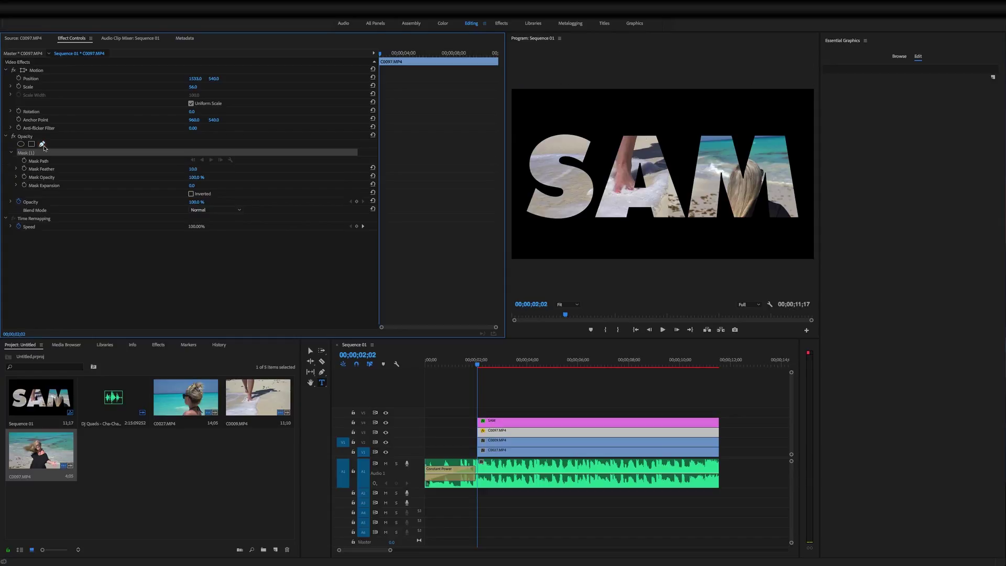
{"action": "left_click", "coordinate": [686, 189]}
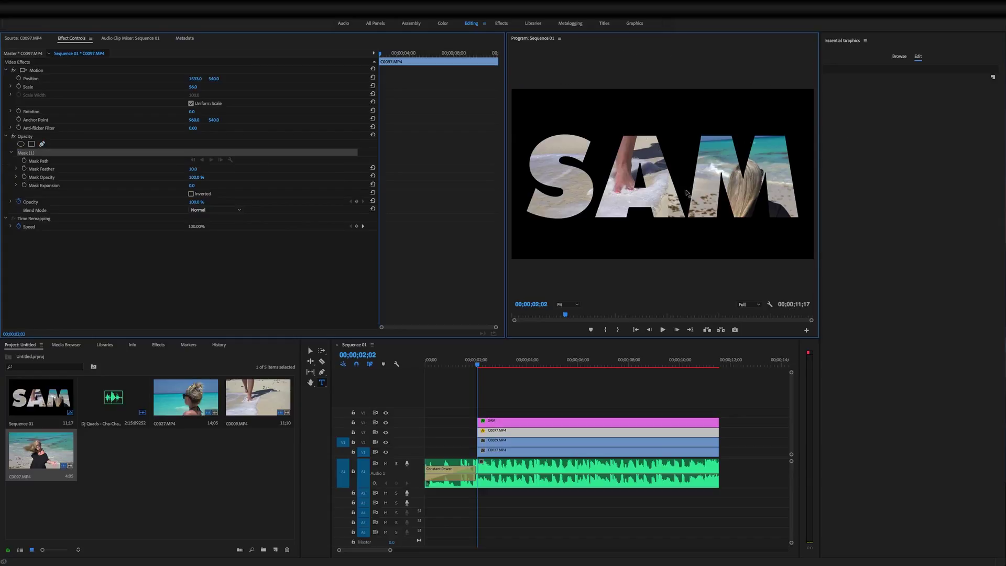
{"action": "left_click", "coordinate": [687, 223]}
{"action": "left_click", "coordinate": [737, 232]}
{"action": "left_click", "coordinate": [806, 231]}
{"action": "left_click", "coordinate": [803, 115]}
{"action": "left_click", "coordinate": [692, 115]}
{"action": "left_click", "coordinate": [687, 189]}
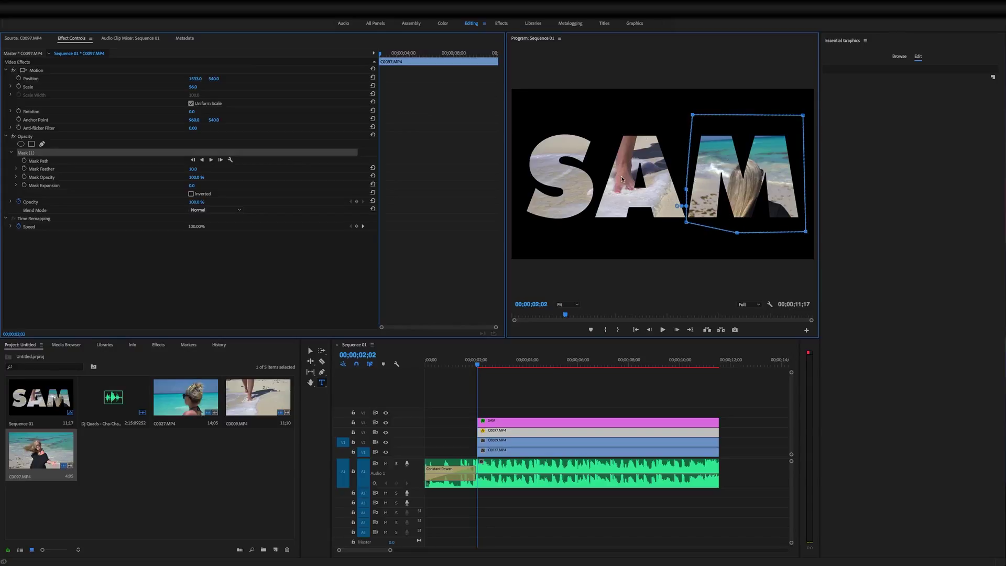
- Scale C0009.MP4 to 52 and set its horizontal position to 954 so the feet sit behind the letter A
{"action": "left_click", "coordinate": [533, 441]}
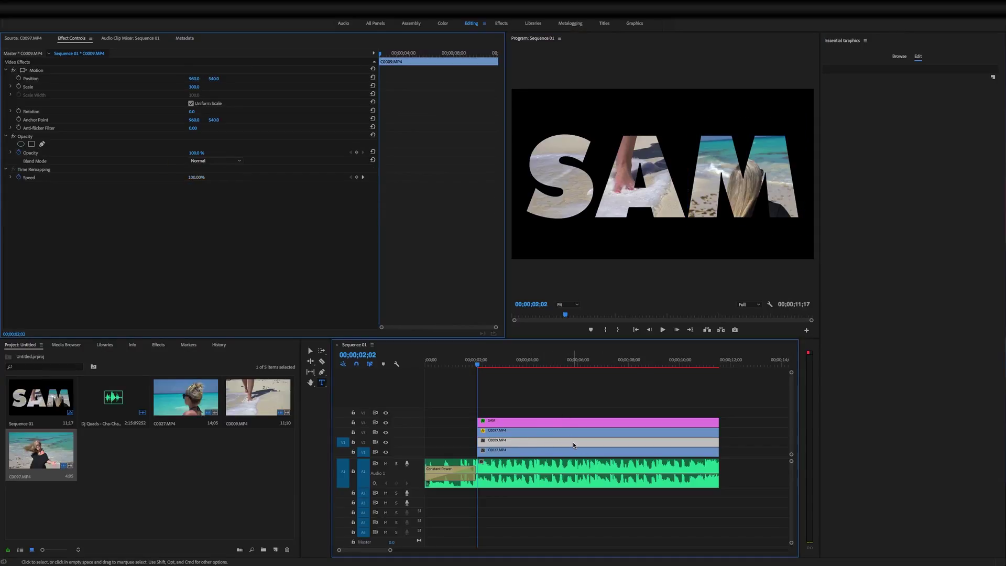
{"action": "left_click", "coordinate": [73, 38]}
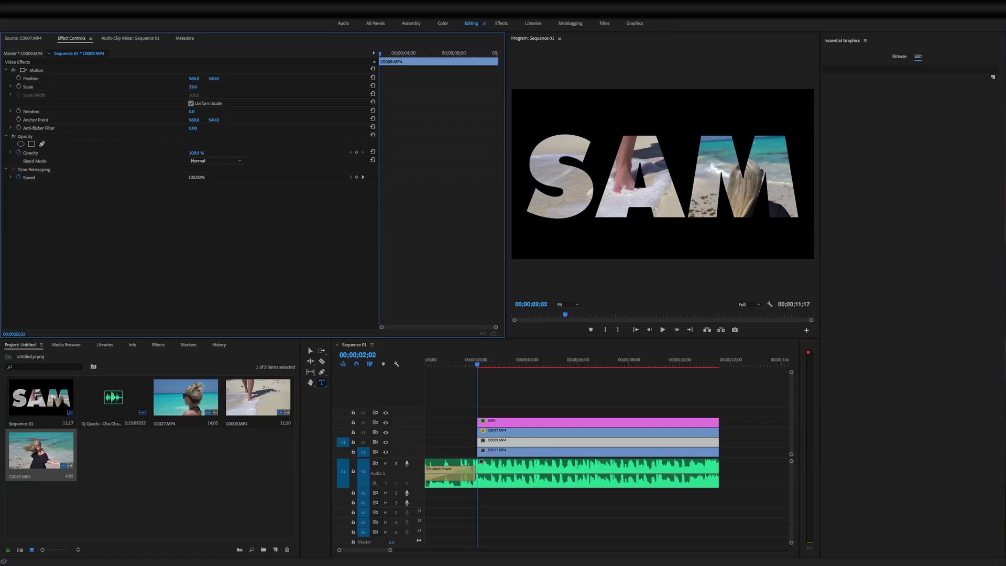
{"action": "mouse_move", "coordinate": [193, 87]}
{"action": "left_mouse_down"}
{"action": "mouse_move", "coordinate": [205, 87]}
{"action": "mouse_move", "coordinate": [178, 79]}
{"action": "mouse_move", "coordinate": [193, 79]}
{"action": "left_mouse_up"}
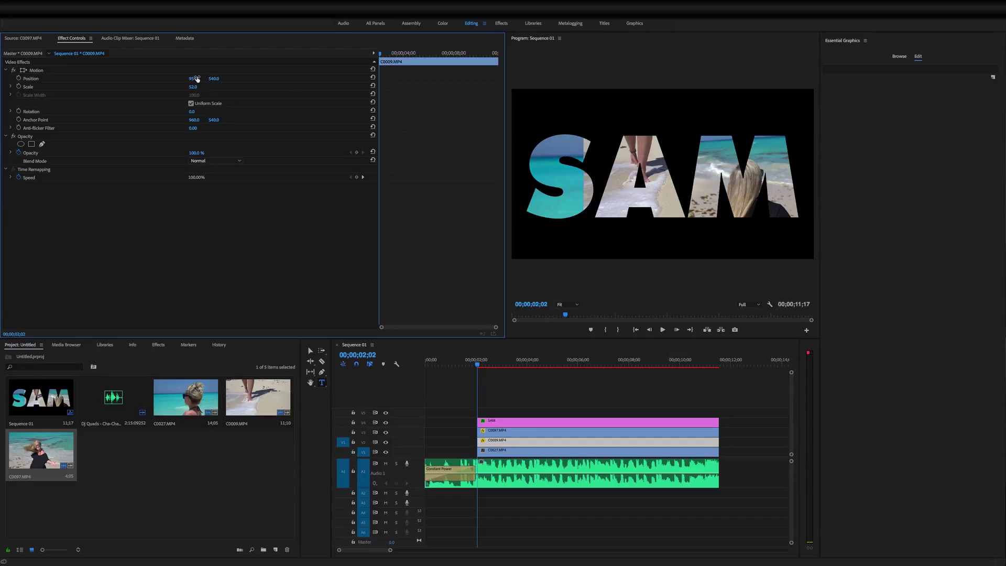
- Draw a closed freehand opacity mask on C0009.MP4 around the letter A
{"action": "left_click", "coordinate": [42, 144]}
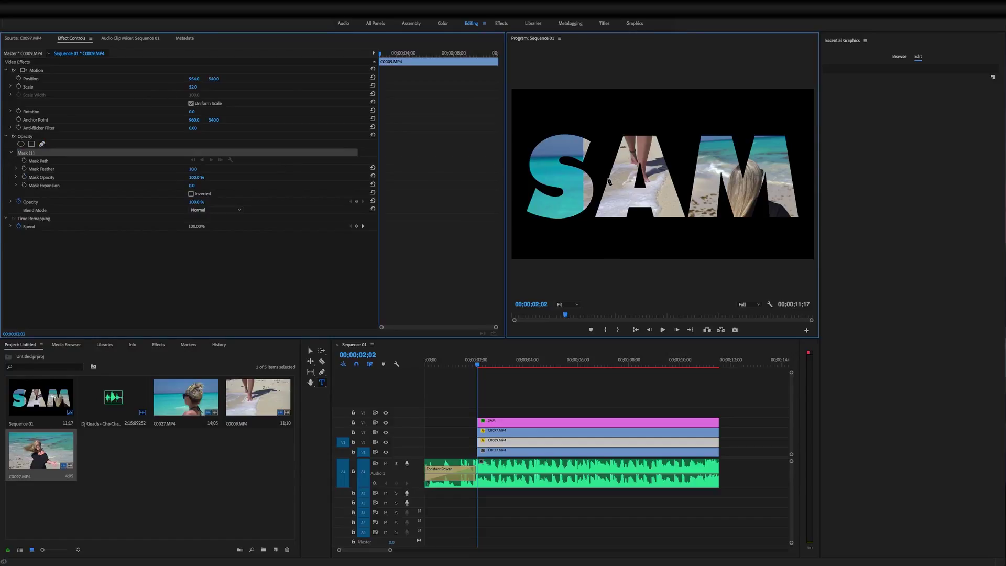
{"action": "left_click", "coordinate": [587, 228]}
{"action": "left_click", "coordinate": [686, 224]}
{"action": "left_click", "coordinate": [686, 205]}
{"action": "left_click", "coordinate": [667, 122]}
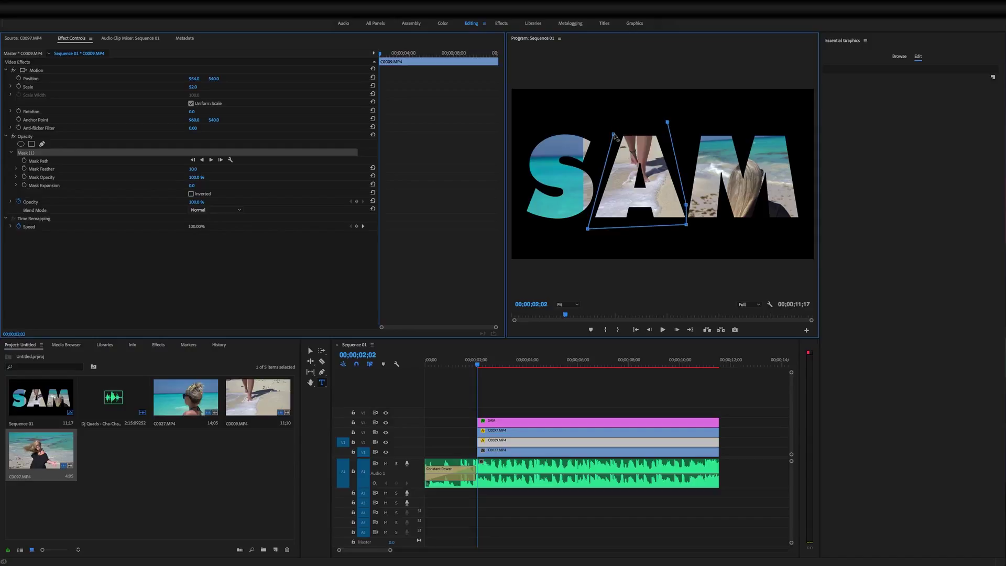
{"action": "left_click", "coordinate": [600, 181]}
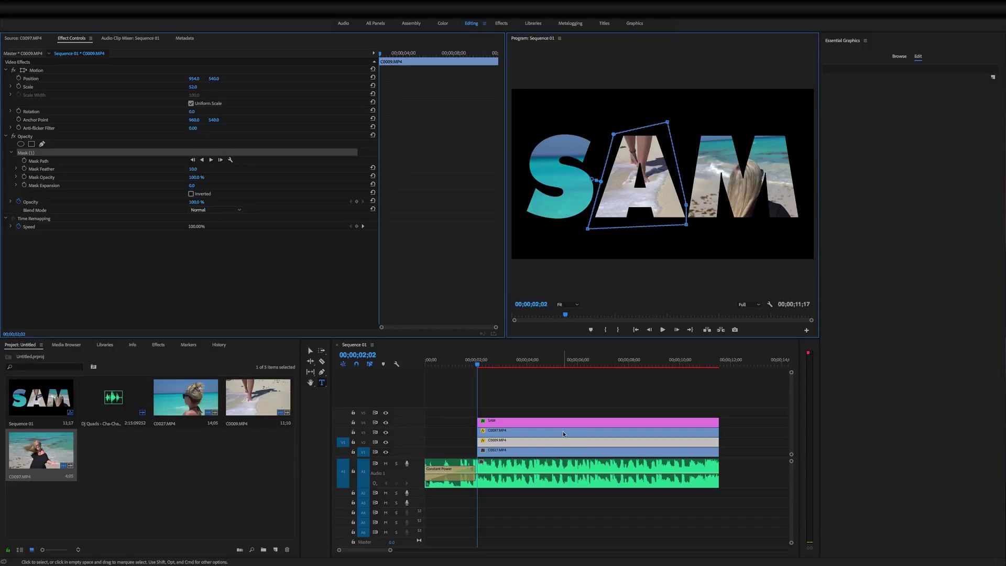
- Scale C0027.MP4 to 53 and set its horizontal position to 170 so it fills the letter S
{"action": "left_click", "coordinate": [517, 452]}
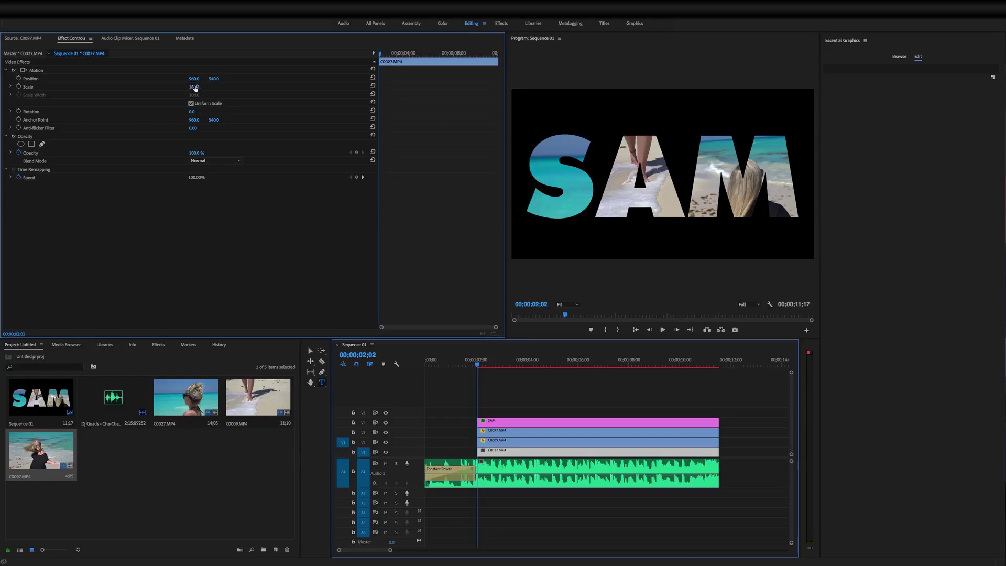
{"action": "left_click_drag", "start_coordinate": [194, 86], "coordinate": [162, 86]}
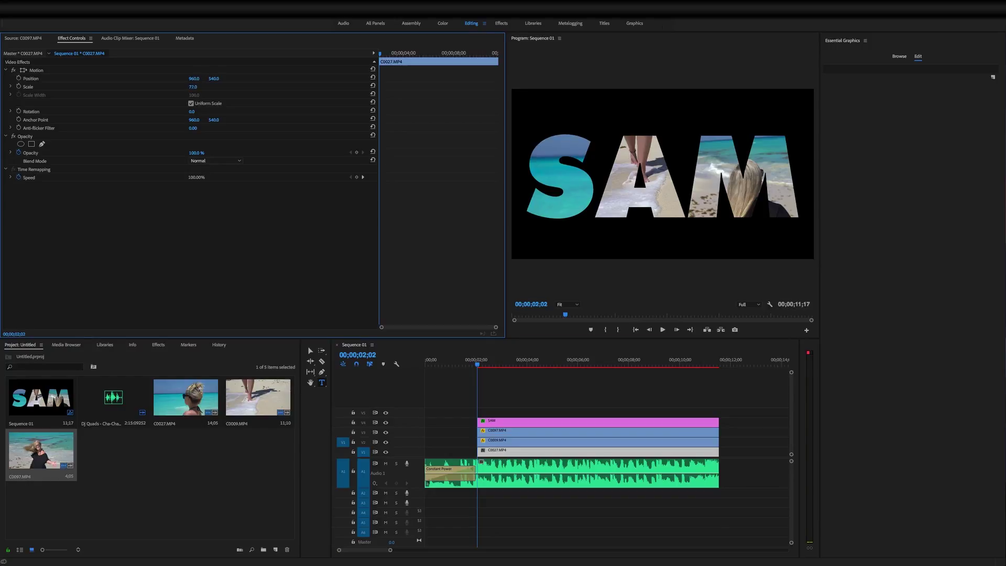
{"action": "left_click_drag", "start_coordinate": [194, 78], "coordinate": [118, 78]}
{"action": "mouse_move", "coordinate": [194, 78]}
{"action": "left_mouse_down"}
{"action": "mouse_move", "coordinate": [1, 78]}
{"action": "mouse_move", "coordinate": [214, 78]}
{"action": "left_mouse_up"}
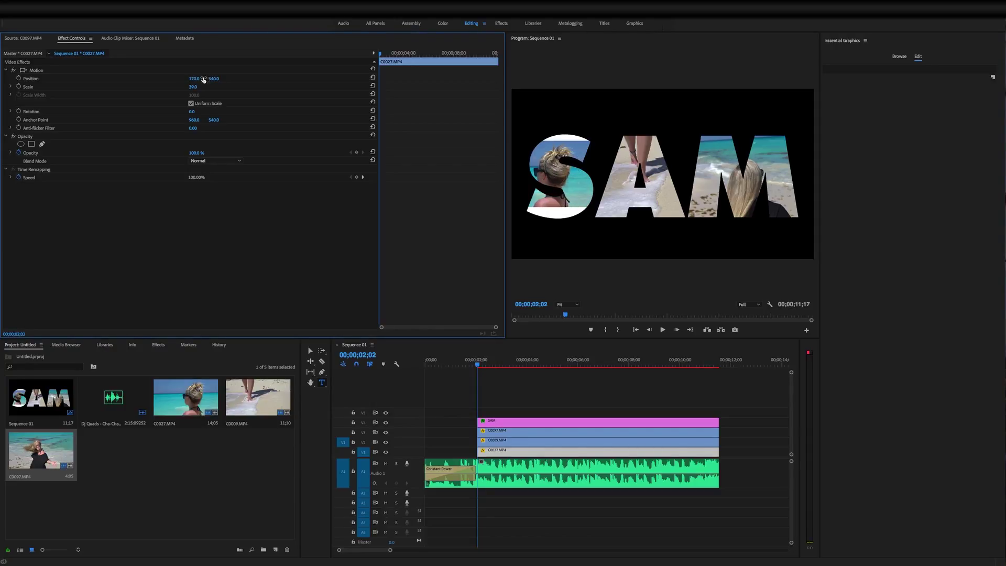
{"action": "left_click", "coordinate": [215, 78]}
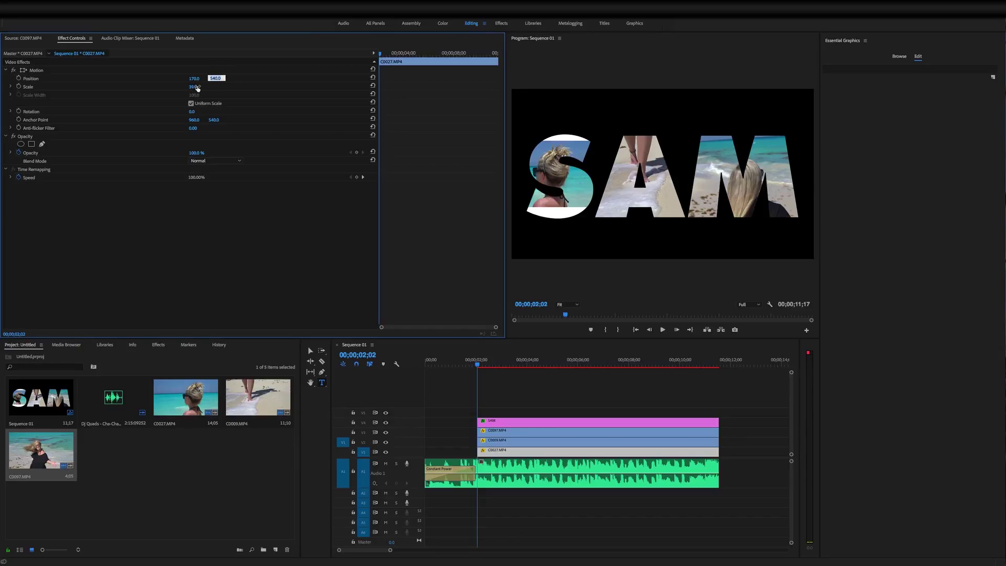
{"action": "left_click", "coordinate": [192, 87]}
{"action": "left_click_drag", "start_coordinate": [198, 87], "coordinate": [200, 87]}
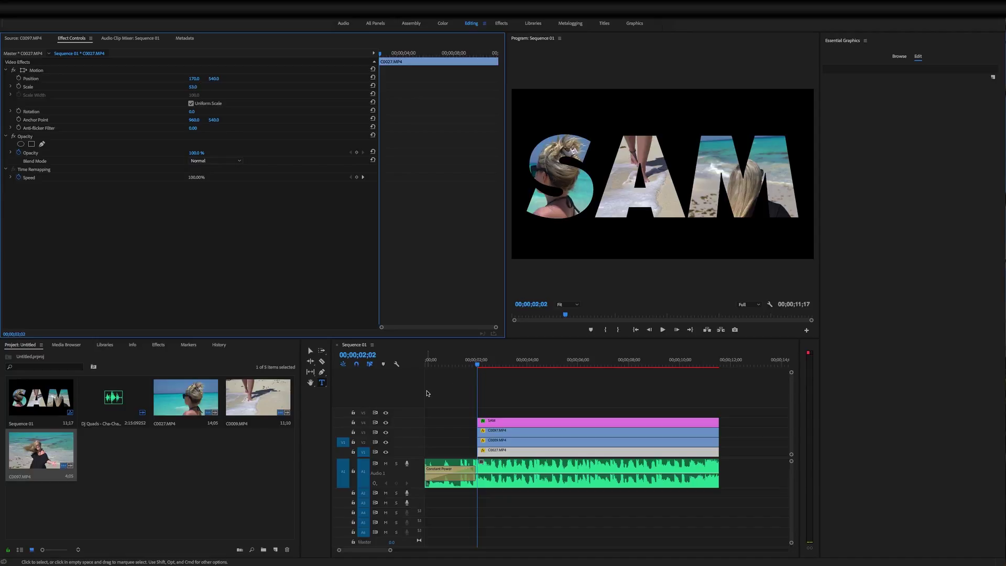
- Play the title from the start of the stacked clips to check all three letters, and return the playhead to 00;00;02;02
{"action": "left_click_drag", "start_coordinate": [479, 363], "coordinate": [498, 371]}
{"action": "key", "text": "Up"}
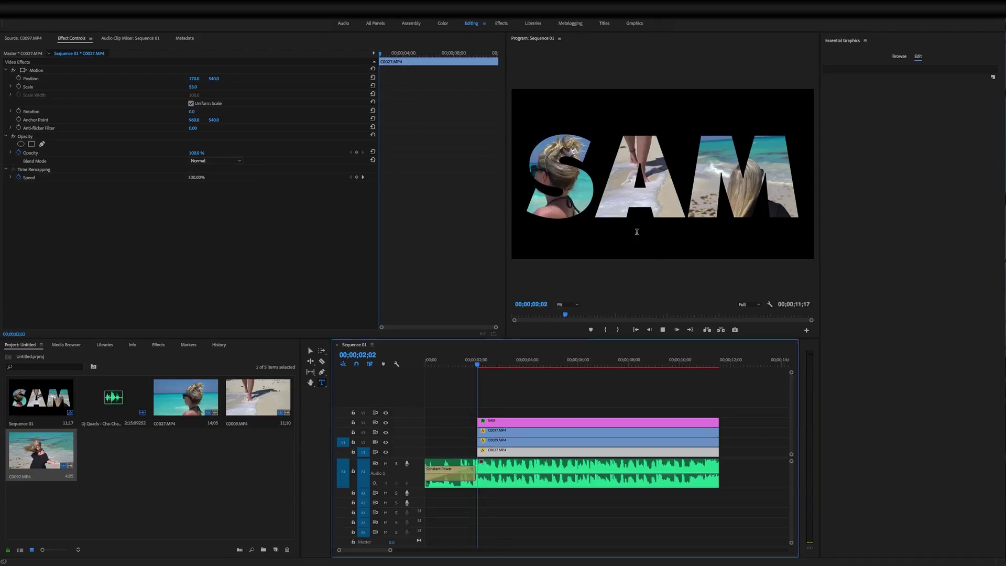
{"action": "key", "text": "space"}
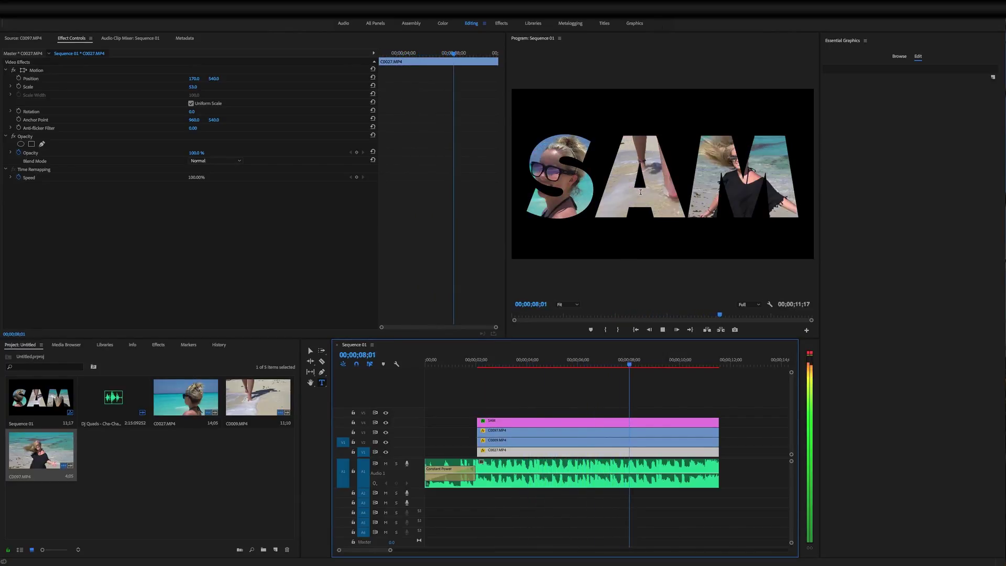
{"action": "key", "text": "space"}
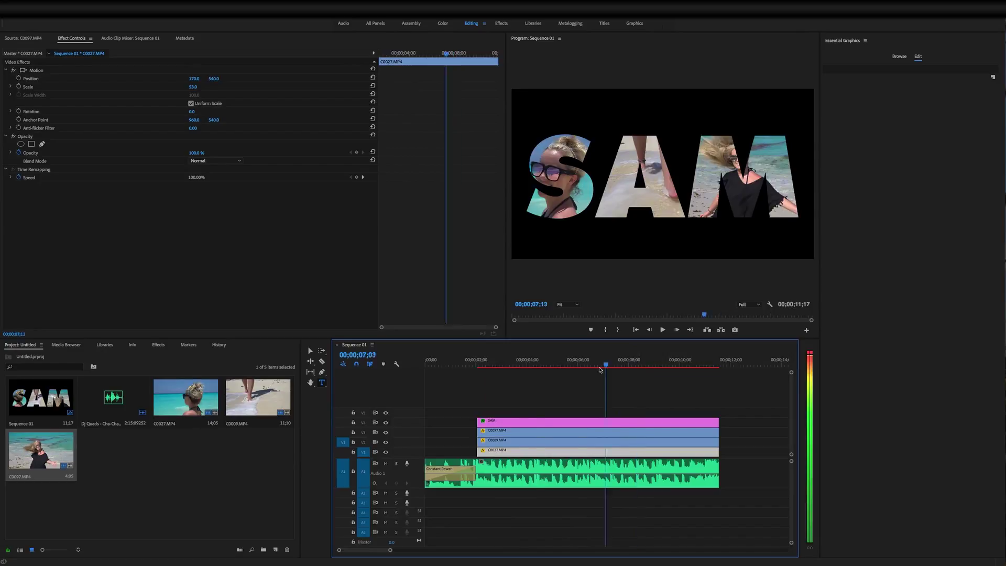
{"action": "left_click_drag", "start_coordinate": [636, 364], "coordinate": [472, 364]}
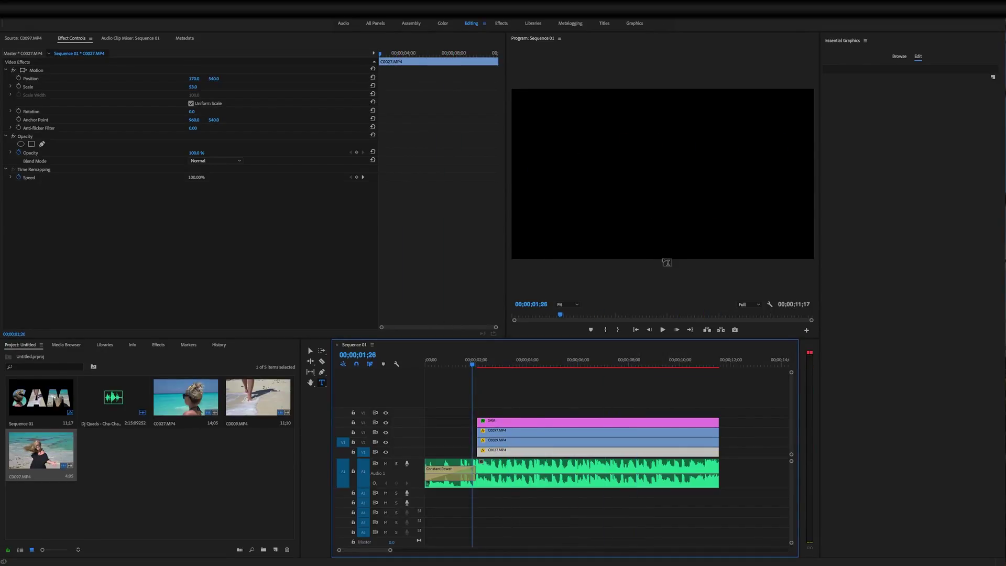
{"action": "left_click", "coordinate": [477, 366]}
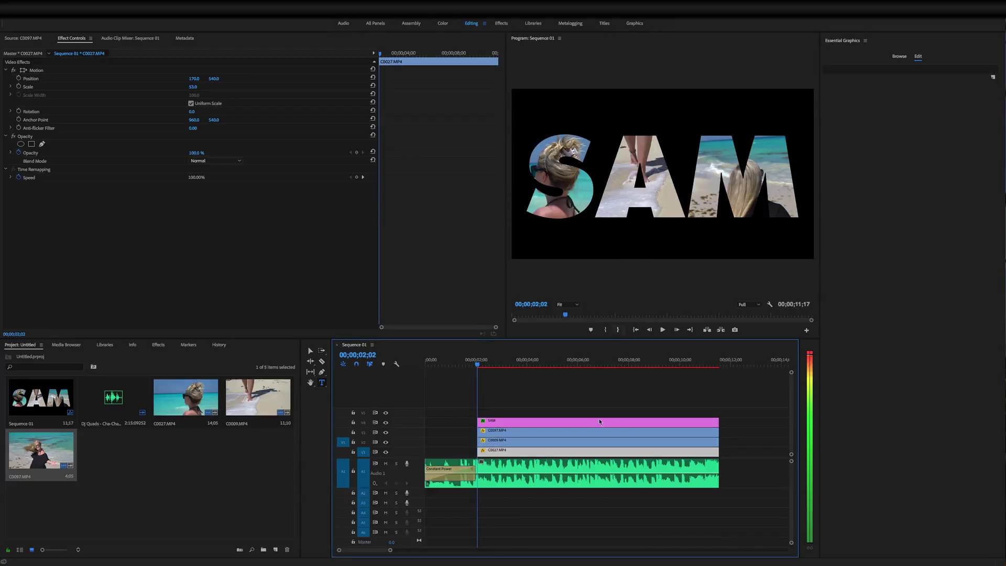
- Turn on Source Text keyframing for the SAM text layer at 00;00;02;02
{"action": "left_click_drag", "start_coordinate": [389, 550], "coordinate": [384, 550]}
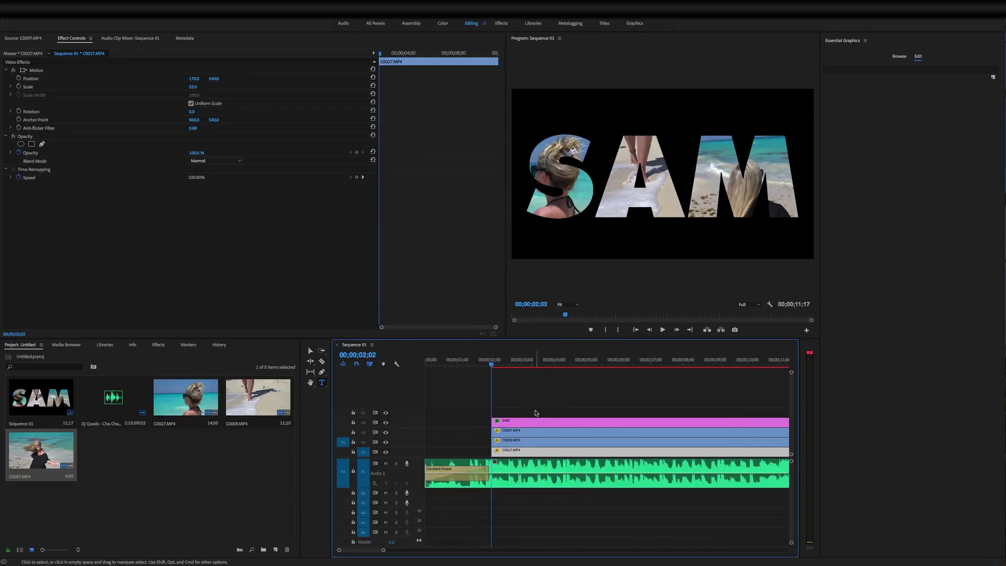
{"action": "left_click", "coordinate": [530, 423]}
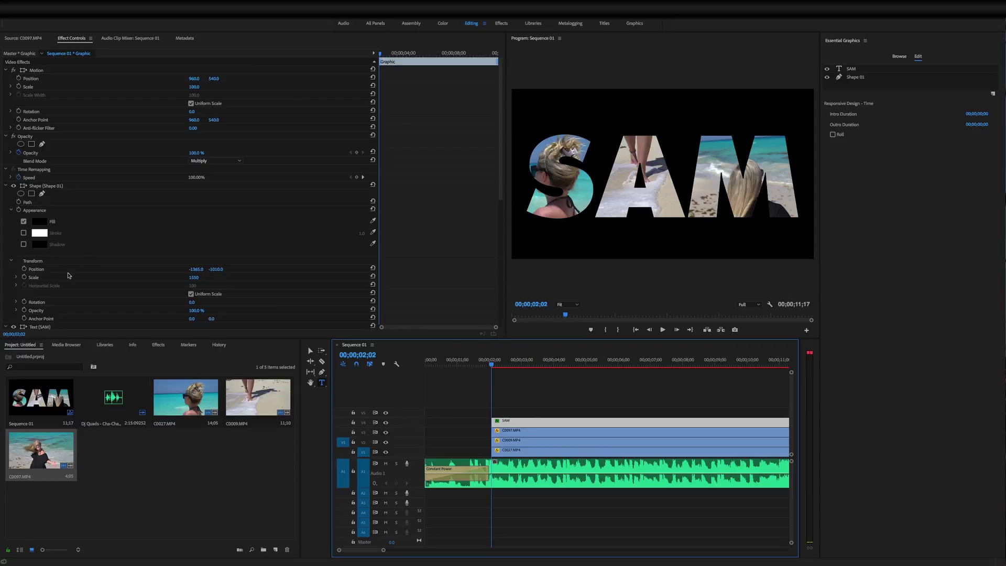
{"action": "scroll", "coordinate": [89, 287], "scroll_direction": "down", "scroll_amount": 8}
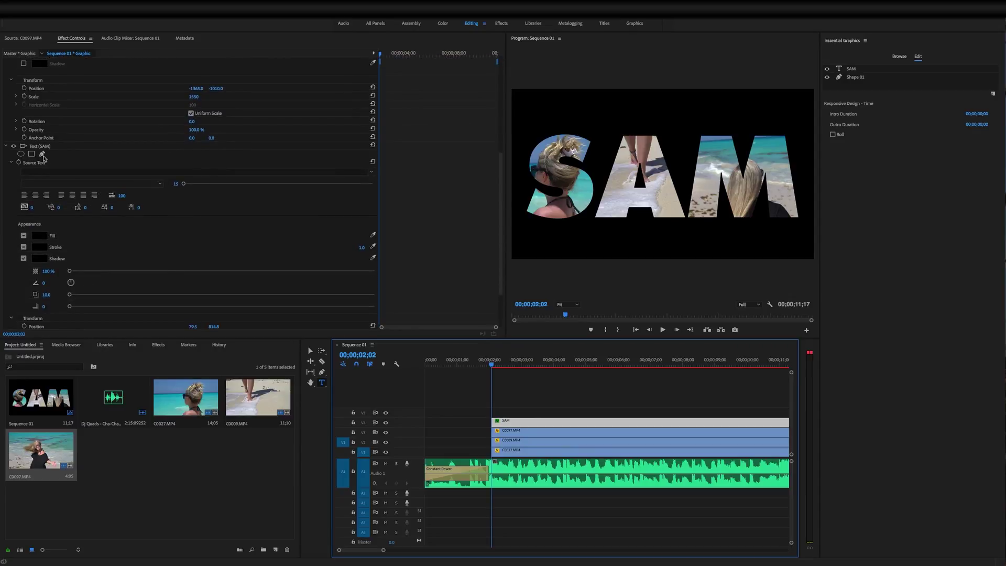
{"action": "left_click", "coordinate": [37, 148]}
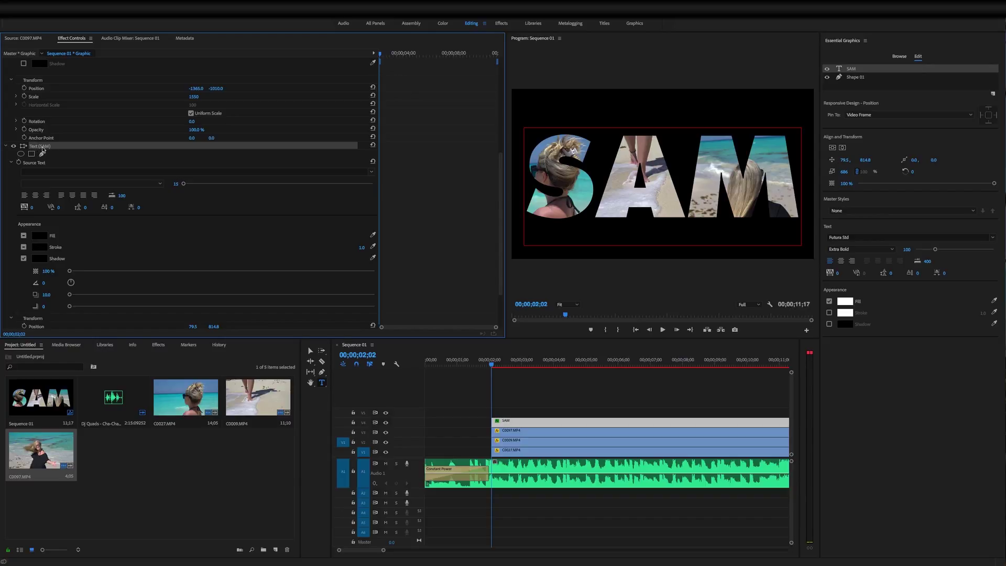
{"action": "left_click", "coordinate": [18, 164]}
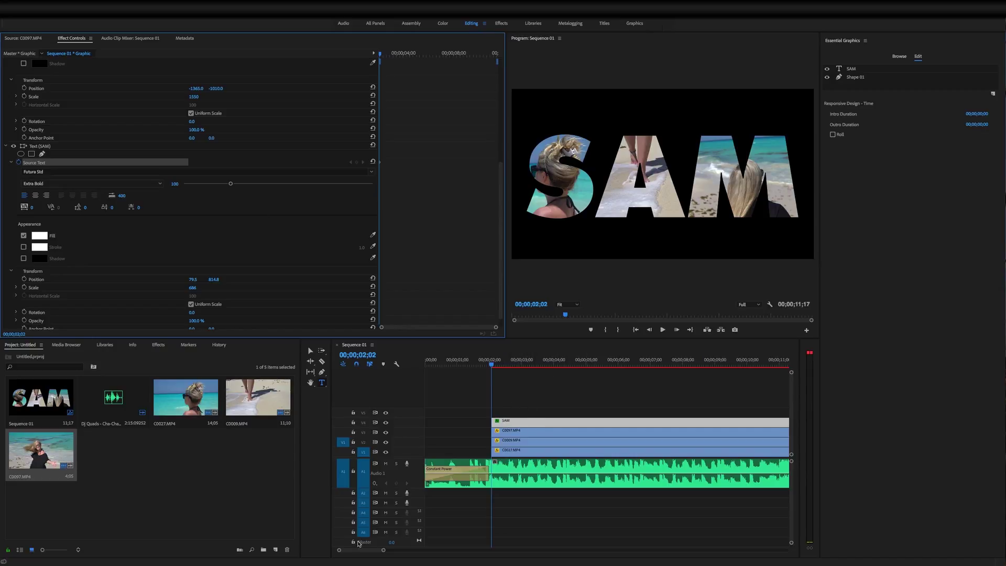
- Shorten the SAM text to just S at the first Source Text keyframe by deleting the letters M and A
{"action": "left_click_drag", "start_coordinate": [384, 550], "coordinate": [389, 550]}
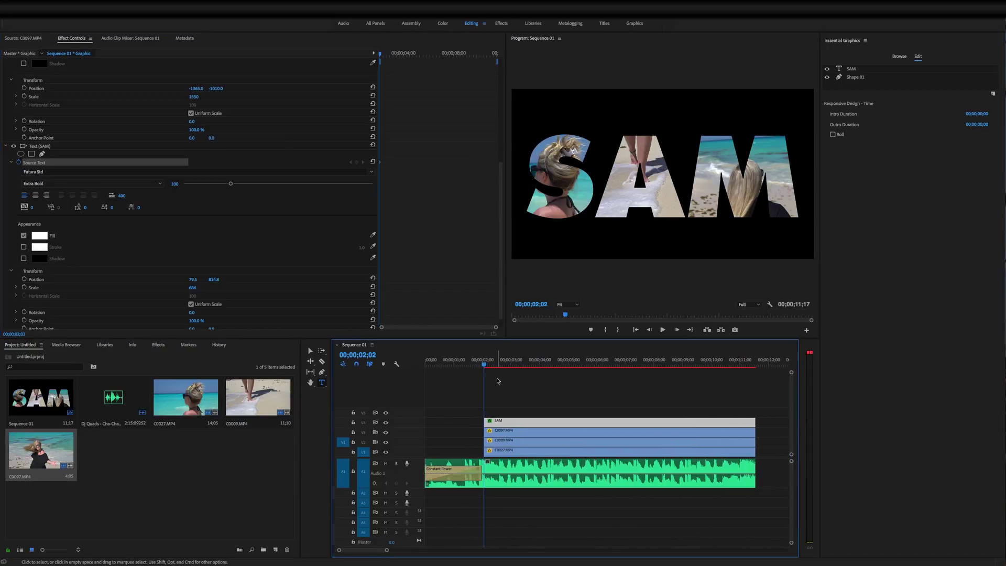
{"action": "left_click", "coordinate": [608, 173]}
{"action": "left_click", "coordinate": [766, 177]}
{"action": "key", "text": "BackSpace"}
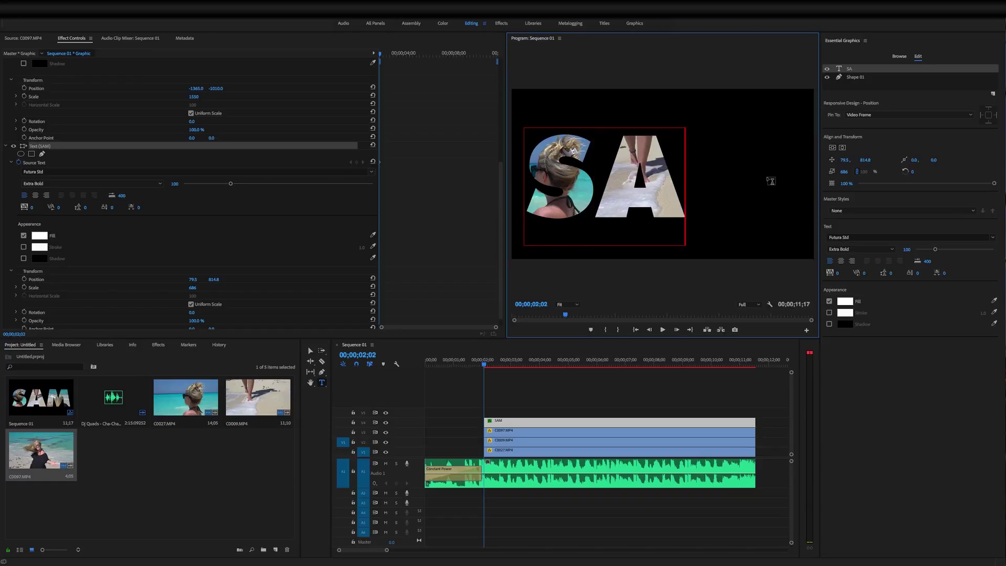
{"action": "key", "text": "BackSpace"}
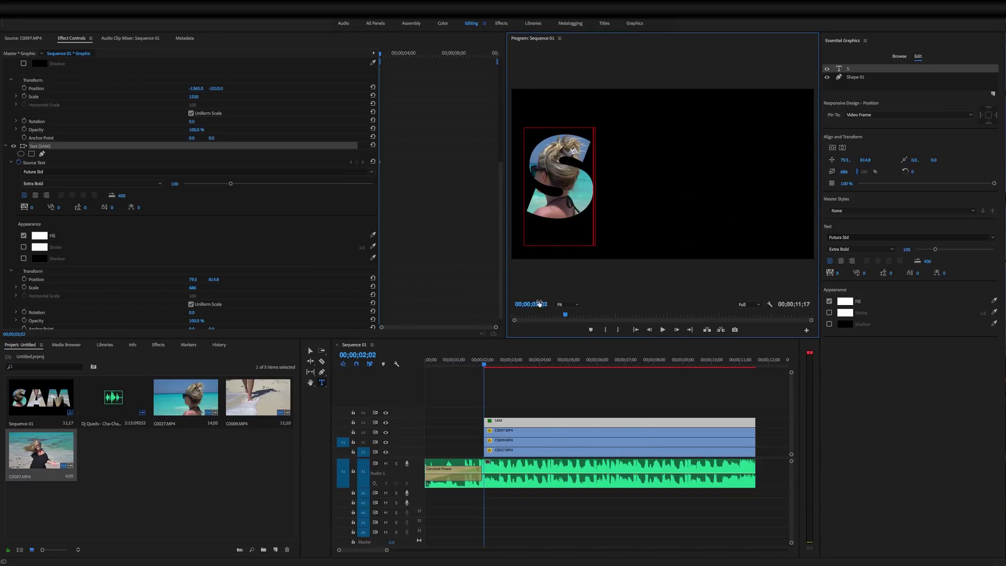
- Play the sequence from the start to 00;00;04;13 and add the letter A after the S as a second Source Text keyframe
{"action": "left_click", "coordinate": [486, 367]}
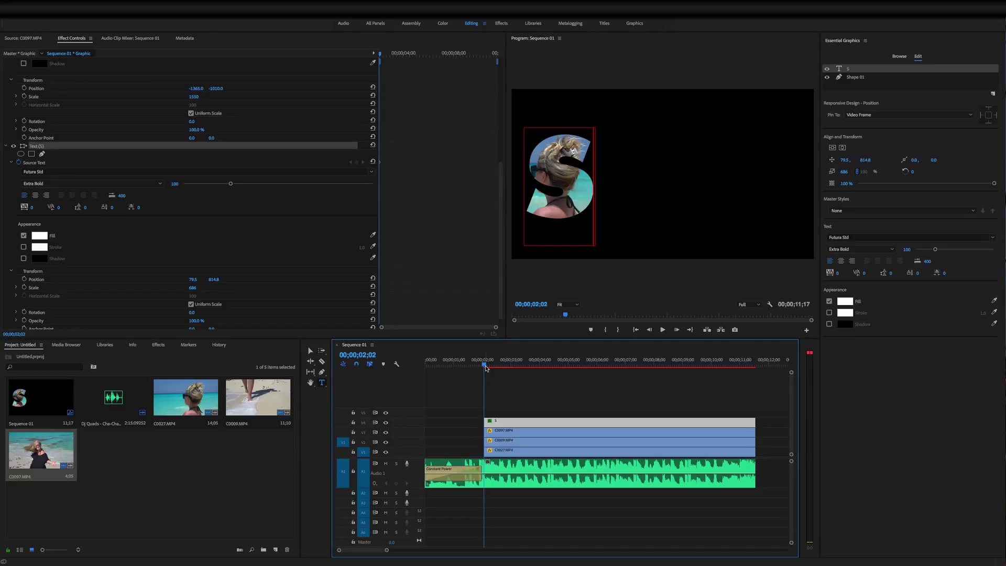
{"action": "left_click_drag", "start_coordinate": [485, 368], "coordinate": [414, 369]}
{"action": "key", "text": "space"}
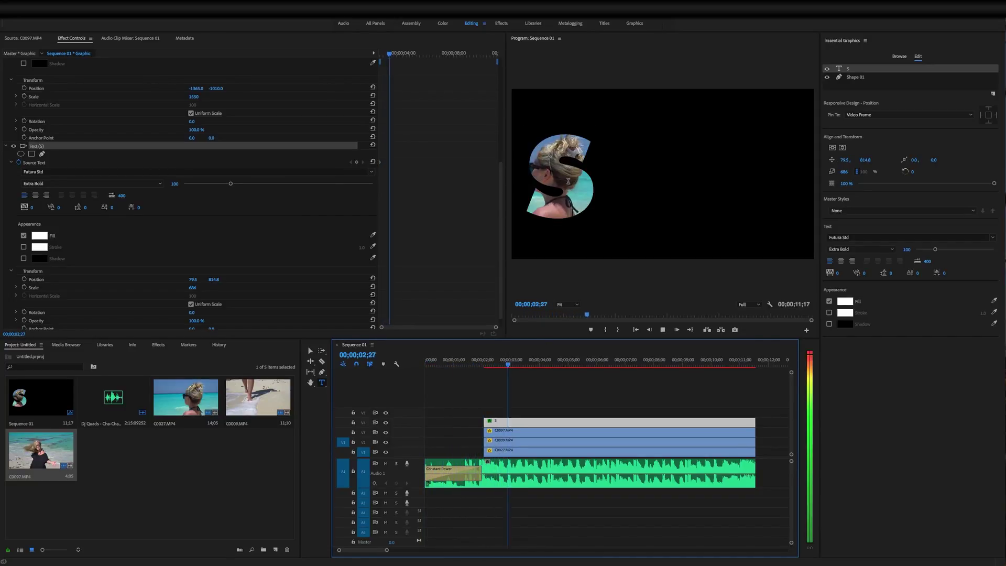
{"action": "key", "text": "space"}
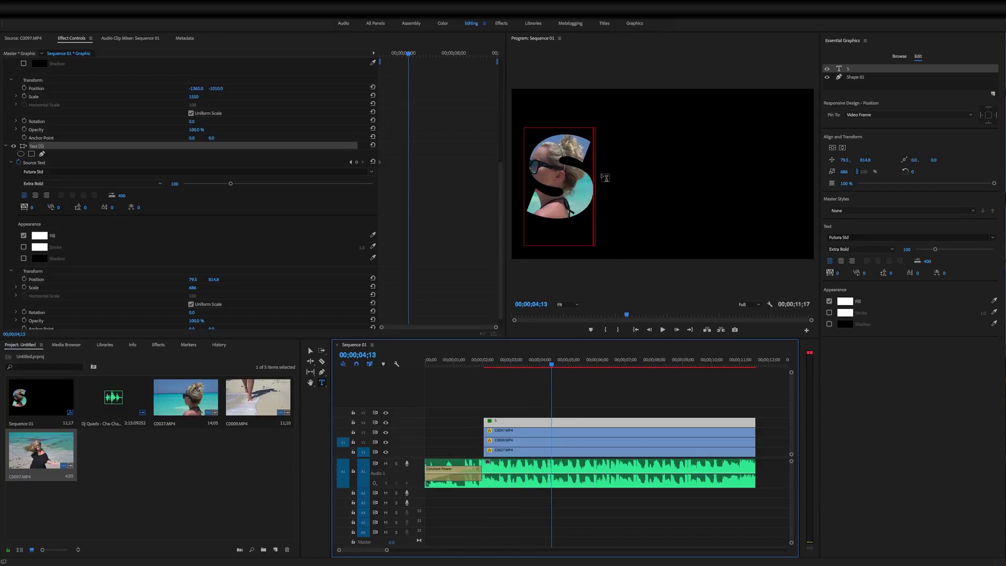
{"action": "type", "text": "A"}
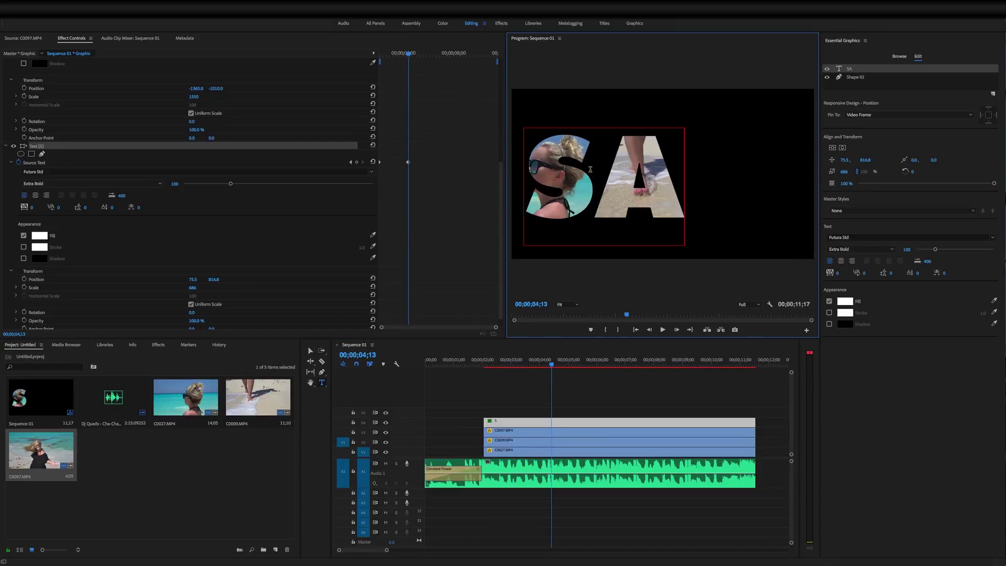
- Play on from the second keyframe to 00;00;06;24 and make the text read SAM there as a third Source Text keyframe
{"action": "left_click", "coordinate": [553, 368]}
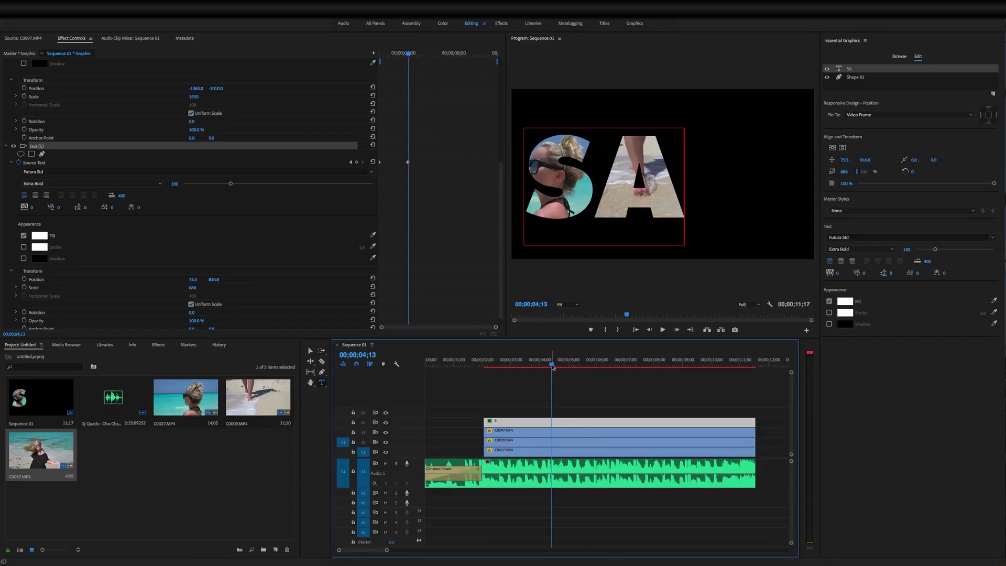
{"action": "key", "text": "space"}
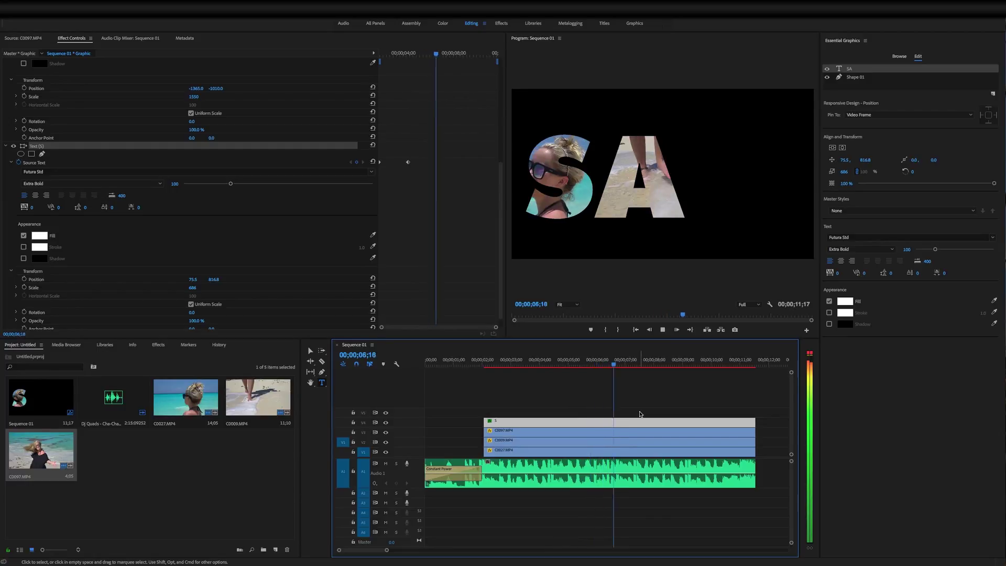
{"action": "key", "text": "space"}
{"action": "left_click", "coordinate": [672, 186]}
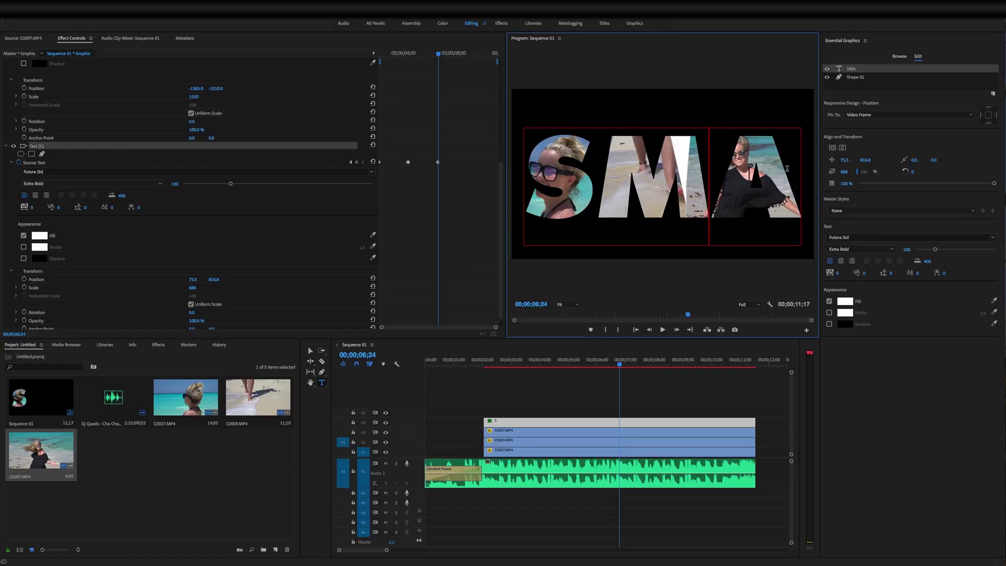
{"action": "key", "text": "Delete"}
{"action": "key", "text": "Delete"}
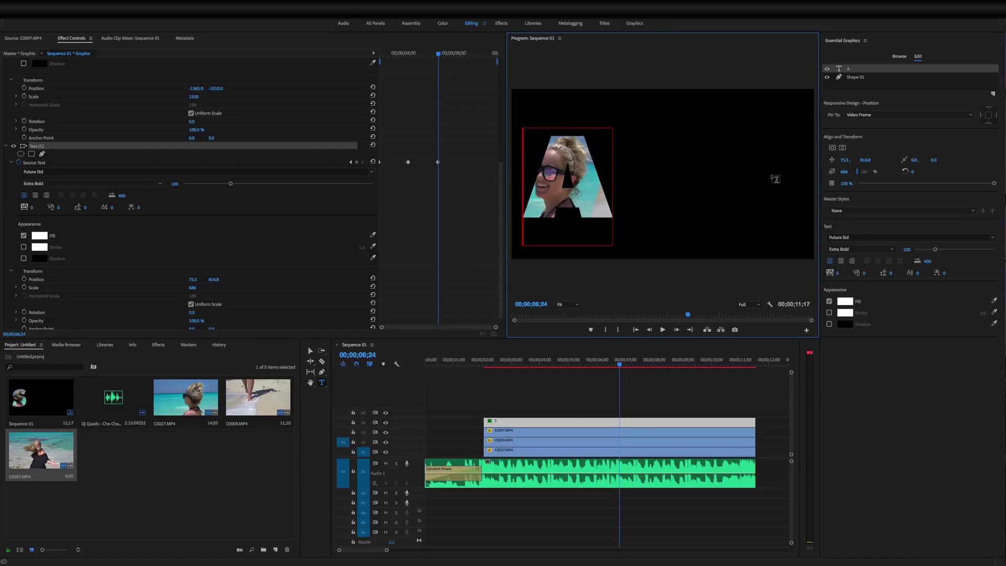
{"action": "key", "text": "Delete"}
{"action": "type", "text": "S"}
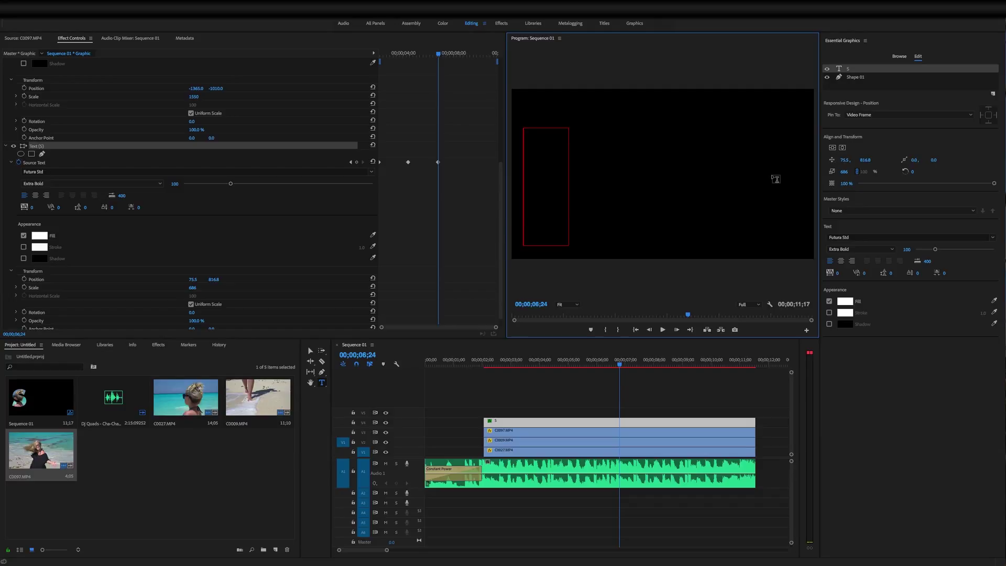
{"action": "type", "text": "AM"}
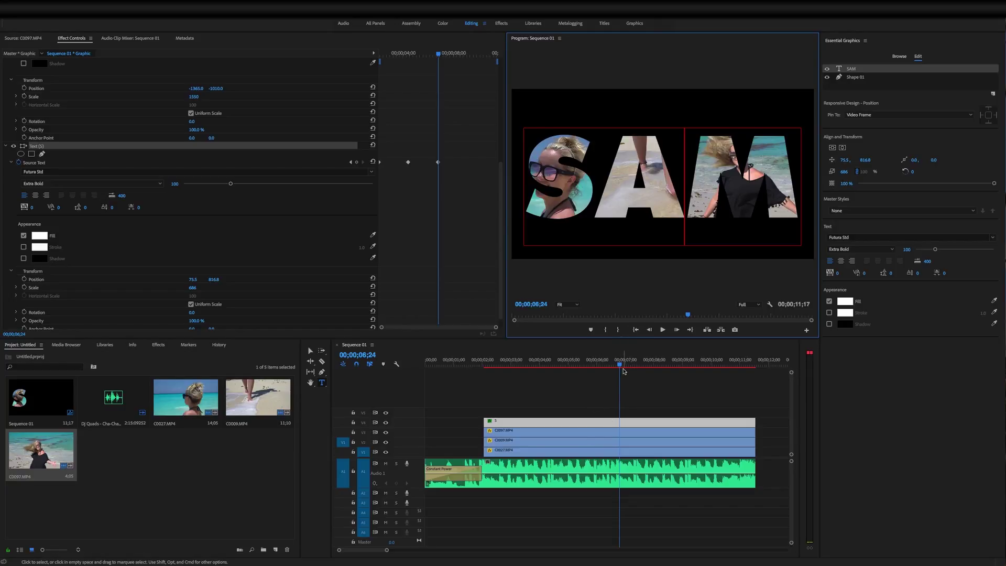
- Play the sequence from the start to check the timing of the S, A and M appearing against the music
{"action": "left_click_drag", "start_coordinate": [622, 367], "coordinate": [386, 369]}
{"action": "key", "text": "space"}
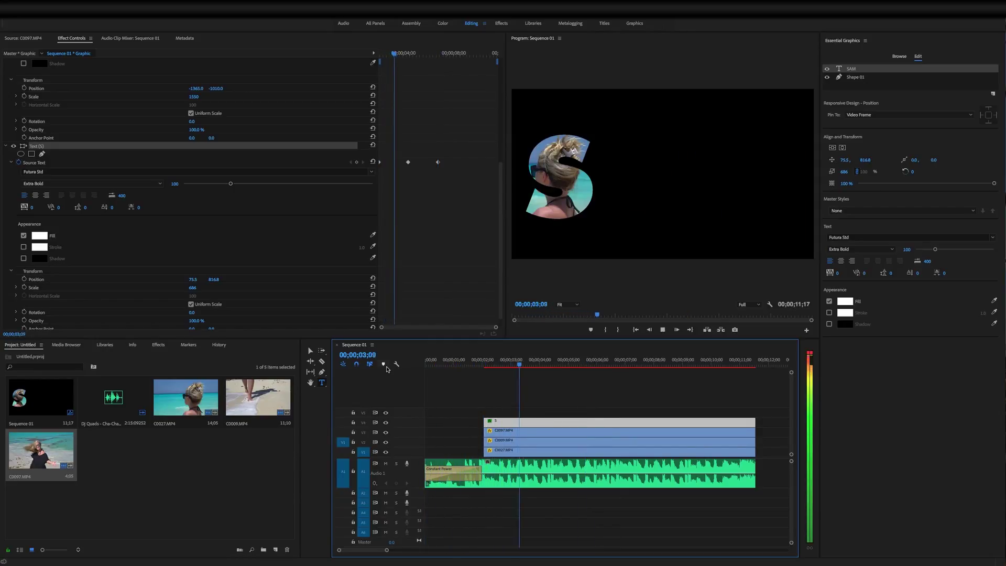
{"action": "key", "text": "space"}
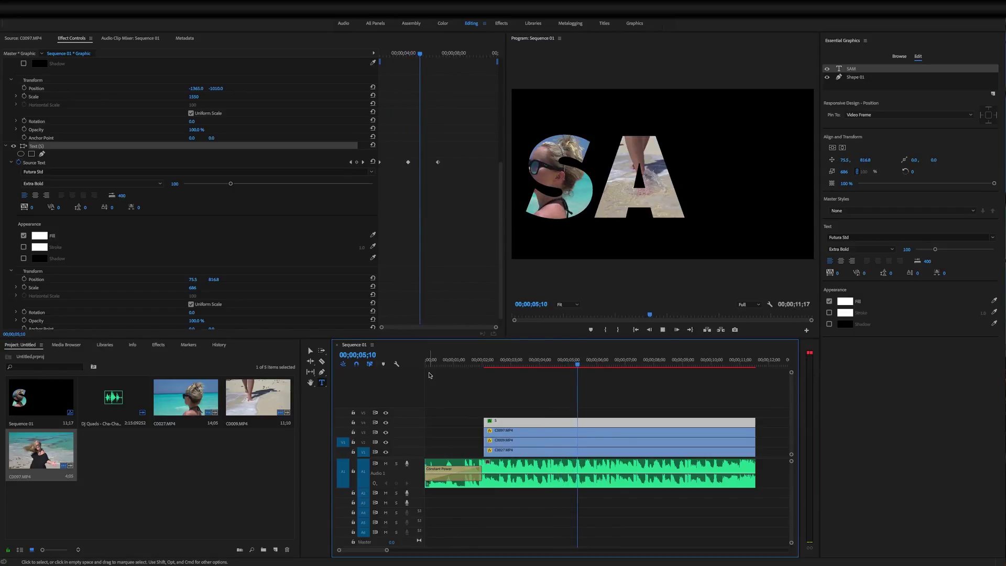
{"action": "key", "text": "space"}
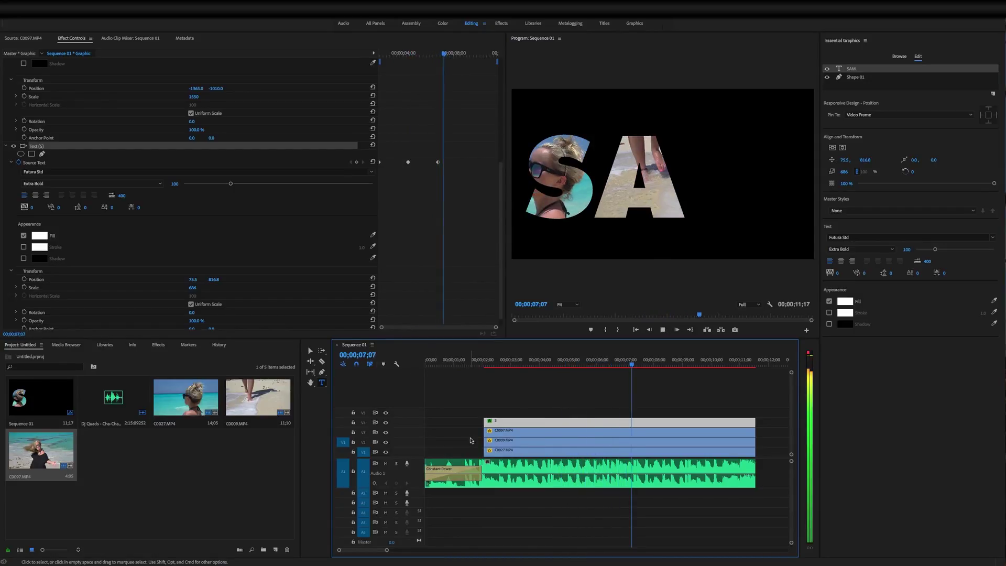
{"action": "key", "text": "space"}
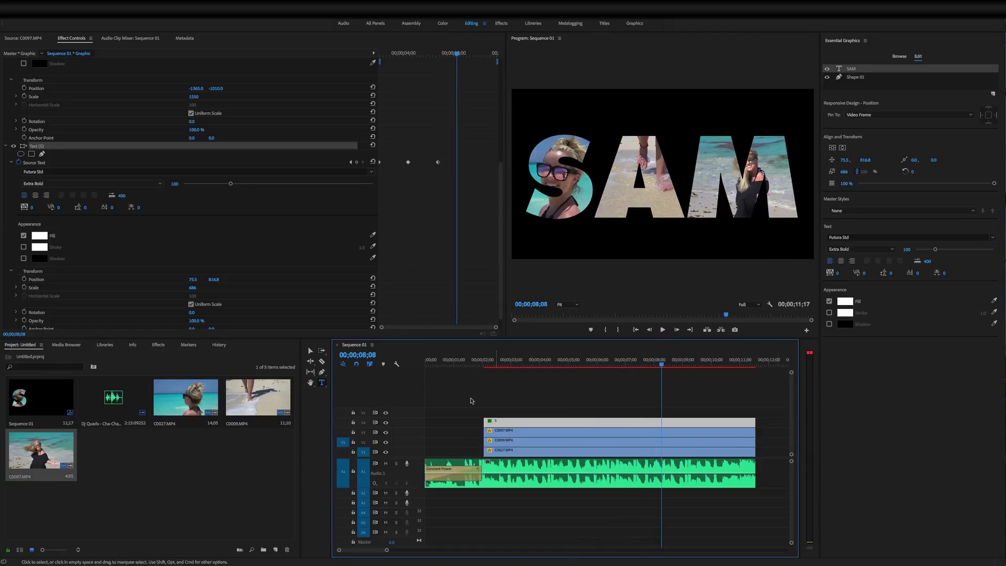